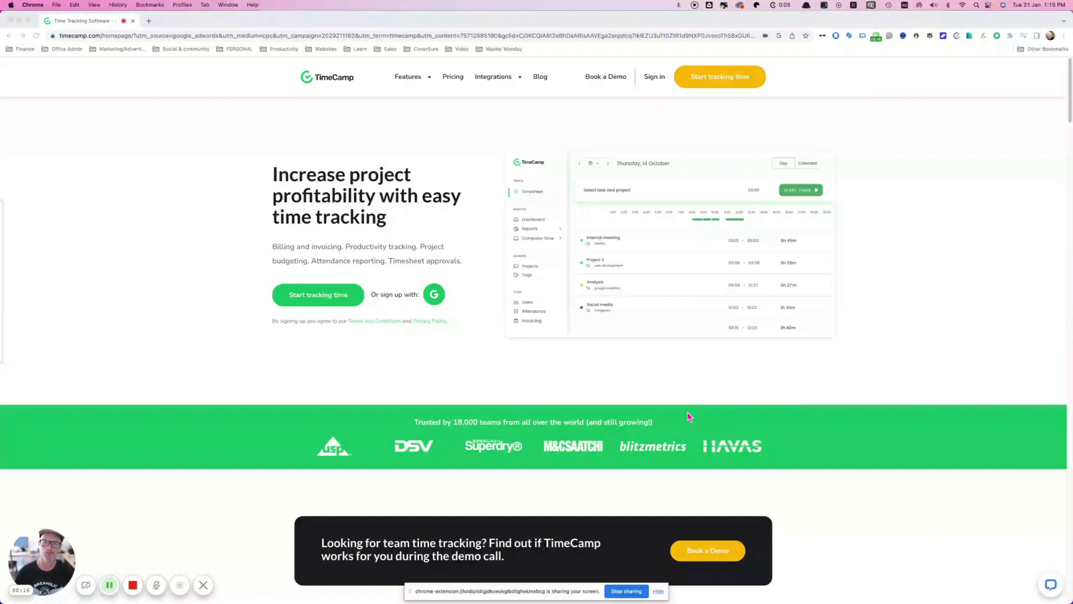
Step: Start signing up for TimeCamp with the second Google account
click(670, 133)
click(716, 80)
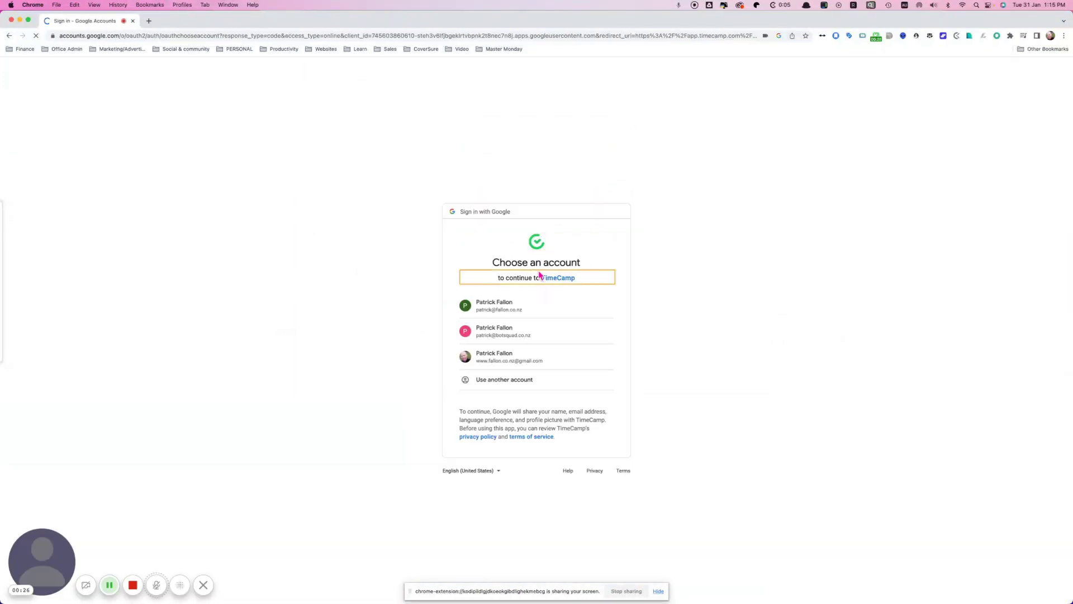
click(518, 332)
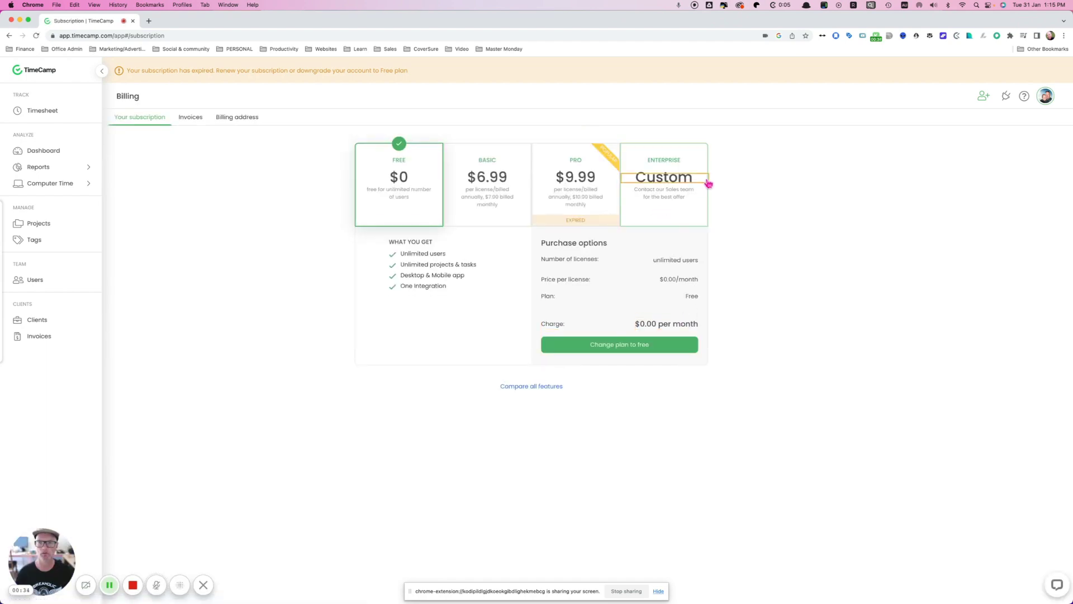
Step: Log out of TimeCamp and log back in with Google using the first account
click(1050, 98)
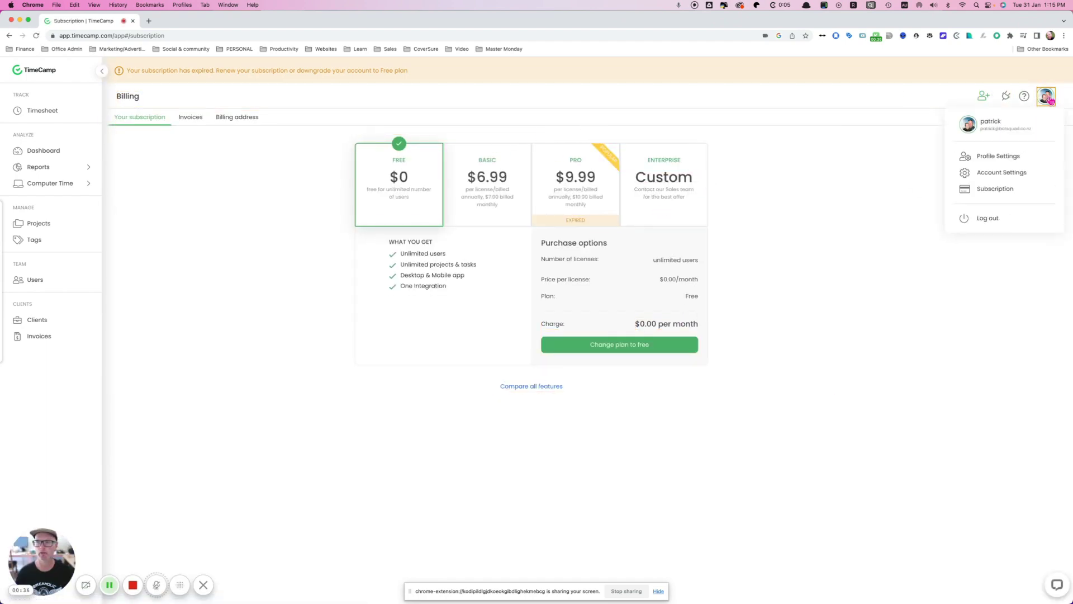
click(993, 217)
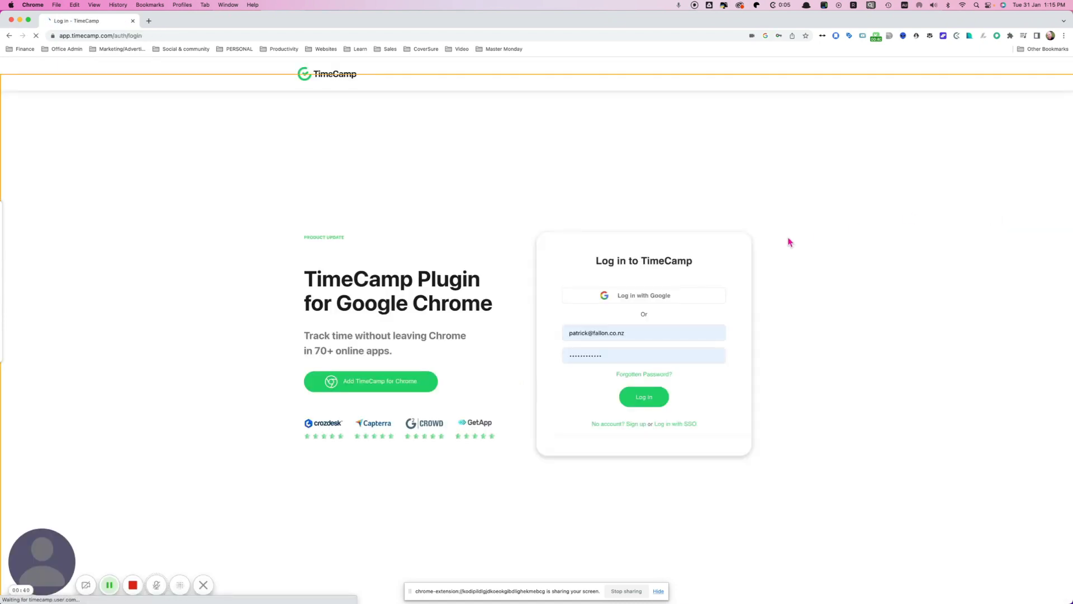
click(664, 296)
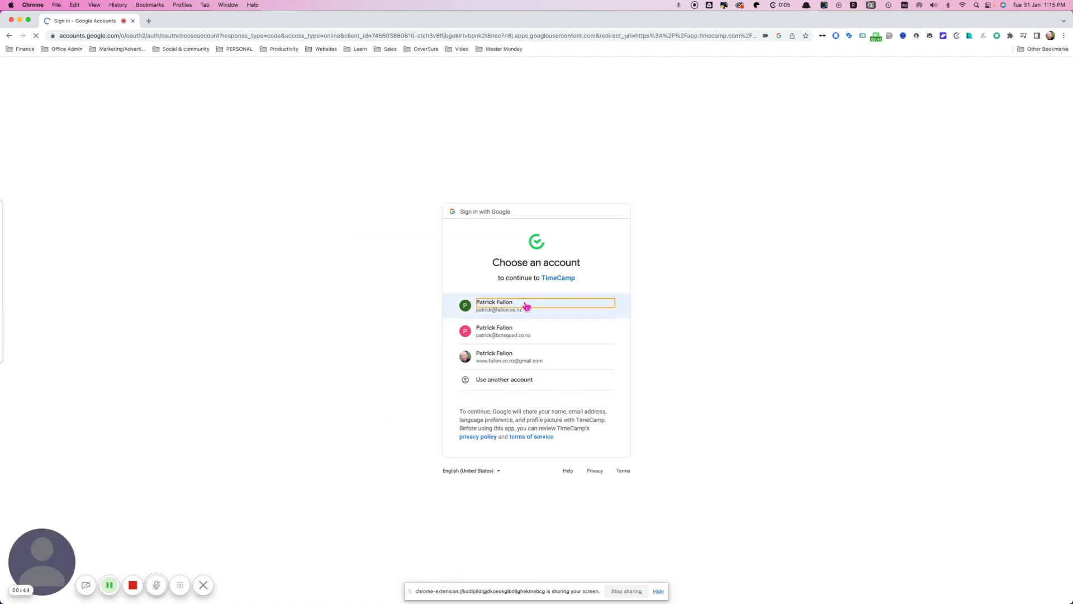
click(526, 307)
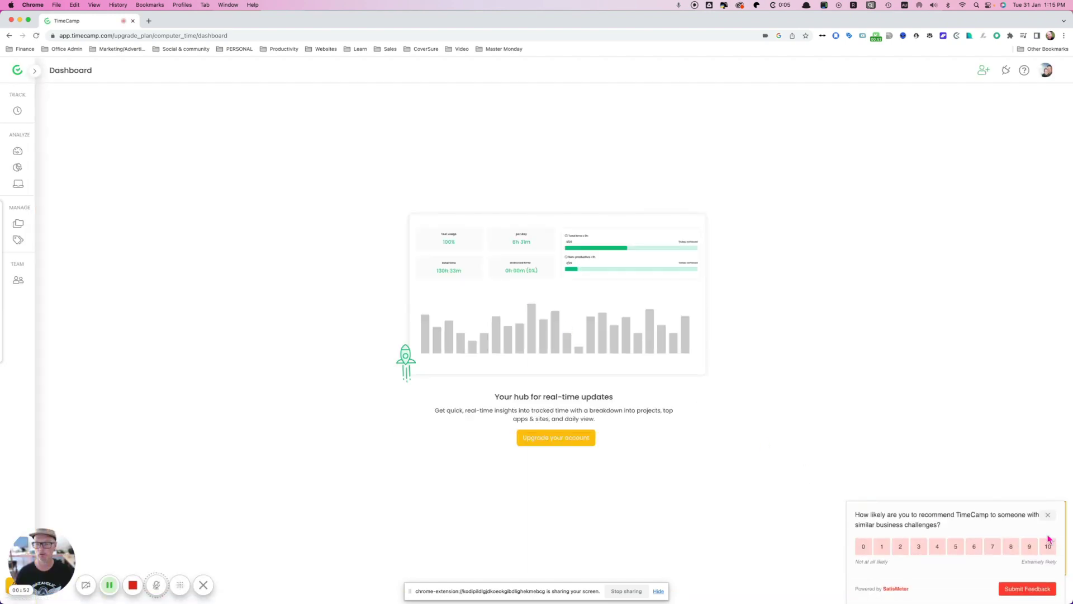
Step: Dismiss the recommendation survey and search 'timecamp' in a new browser tab
click(1049, 515)
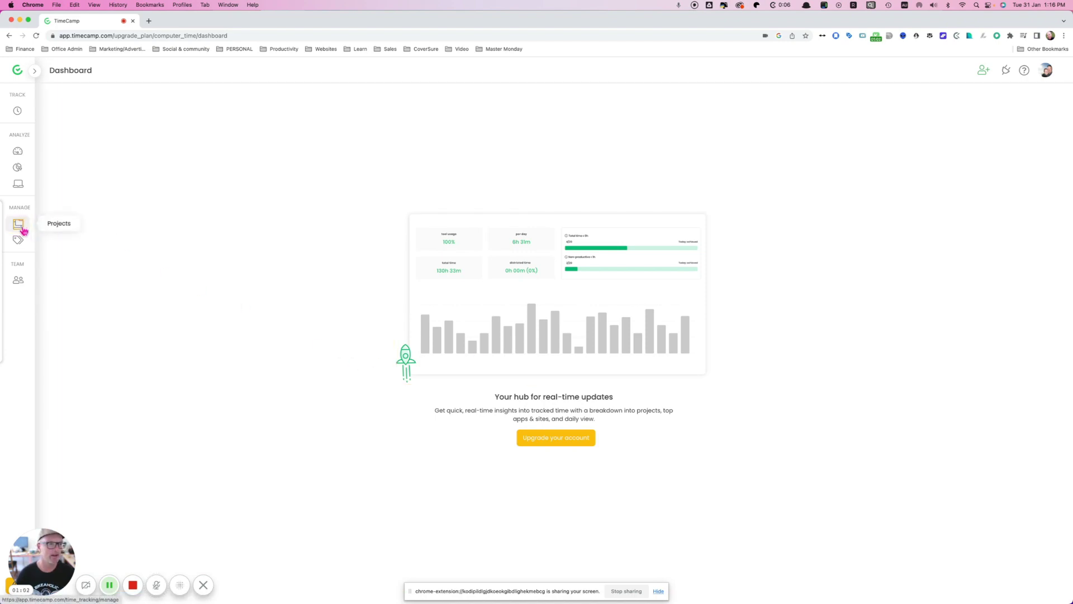
mouse_move(24, 185)
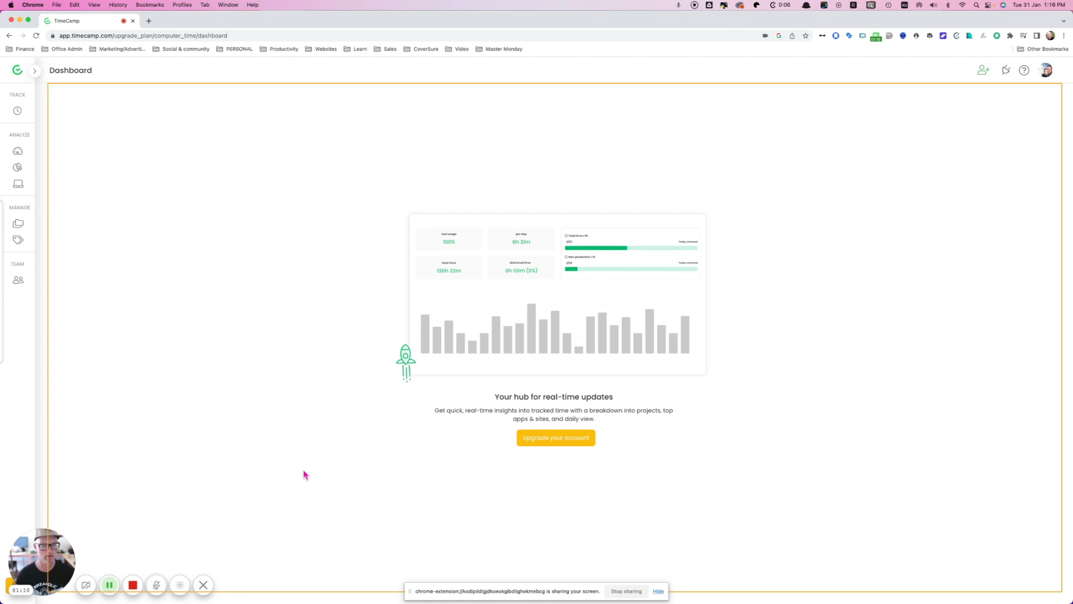
key(super+t)
text(timecamp)
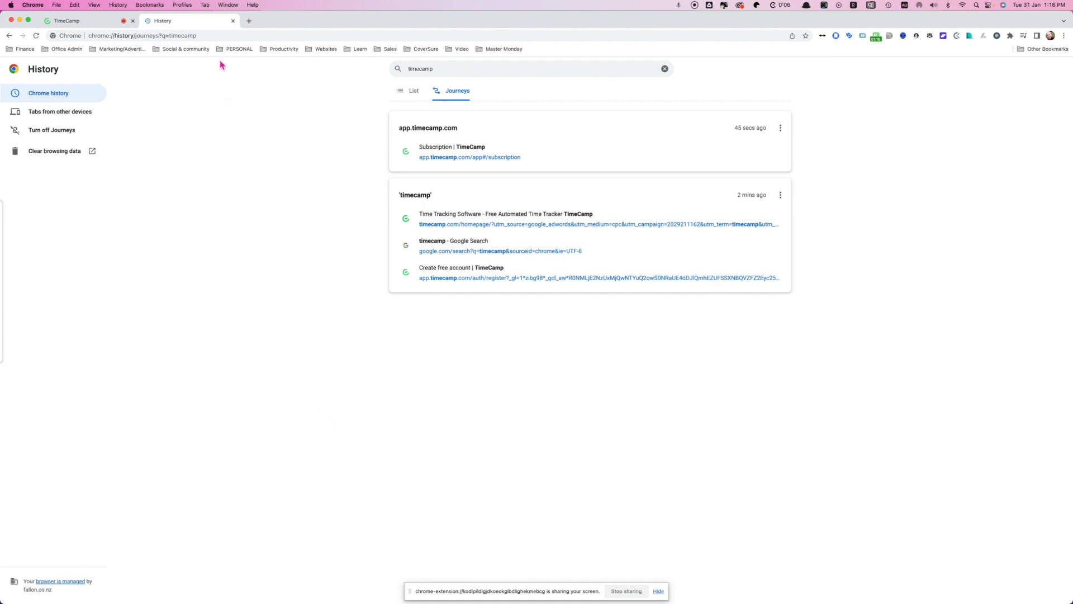
Step: Google 'timecamp mac app' and follow the TimeCamp result to timecamp.com/applications
click(200, 40)
text(timecam)
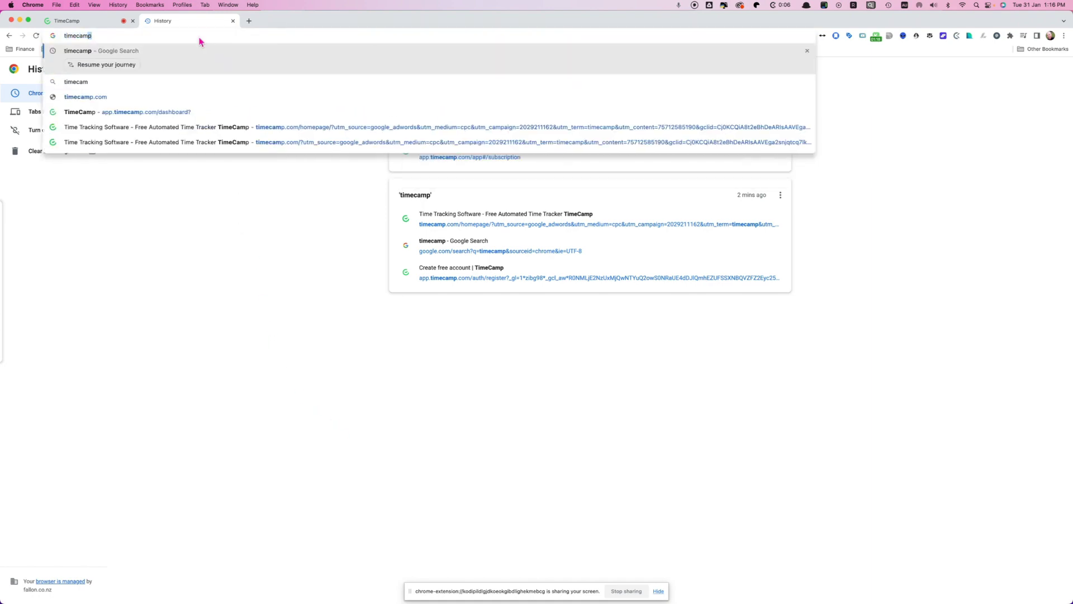
text(p mac app)
key(Return)
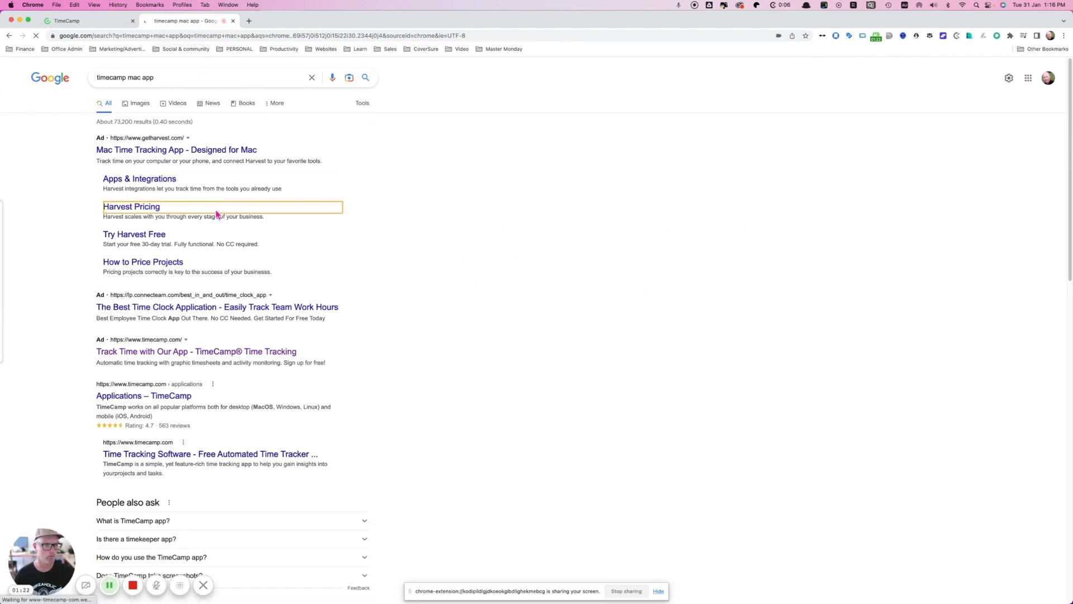
click(178, 353)
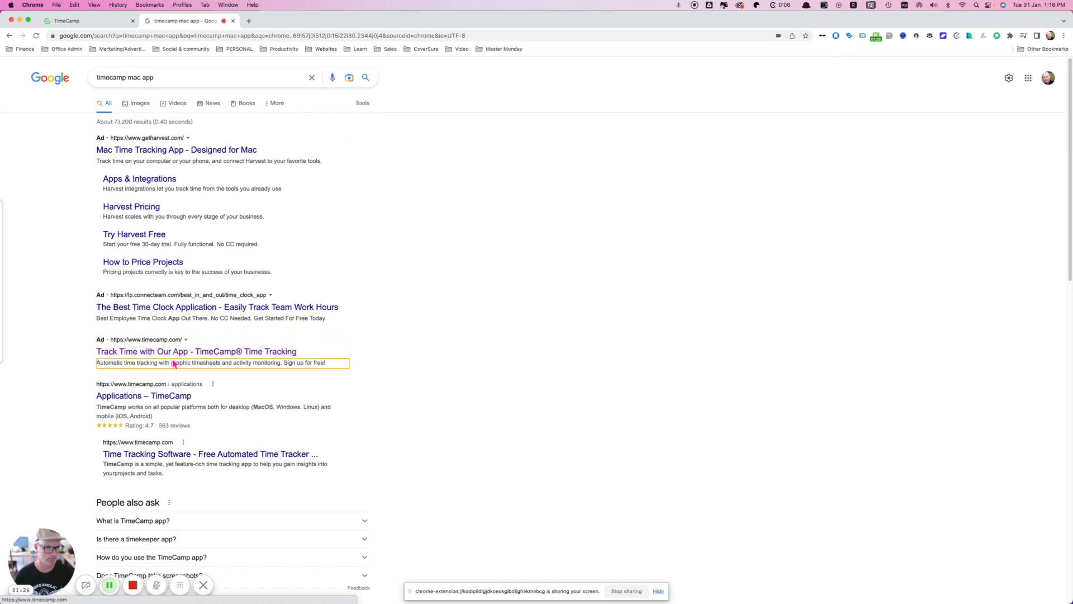
click(157, 396)
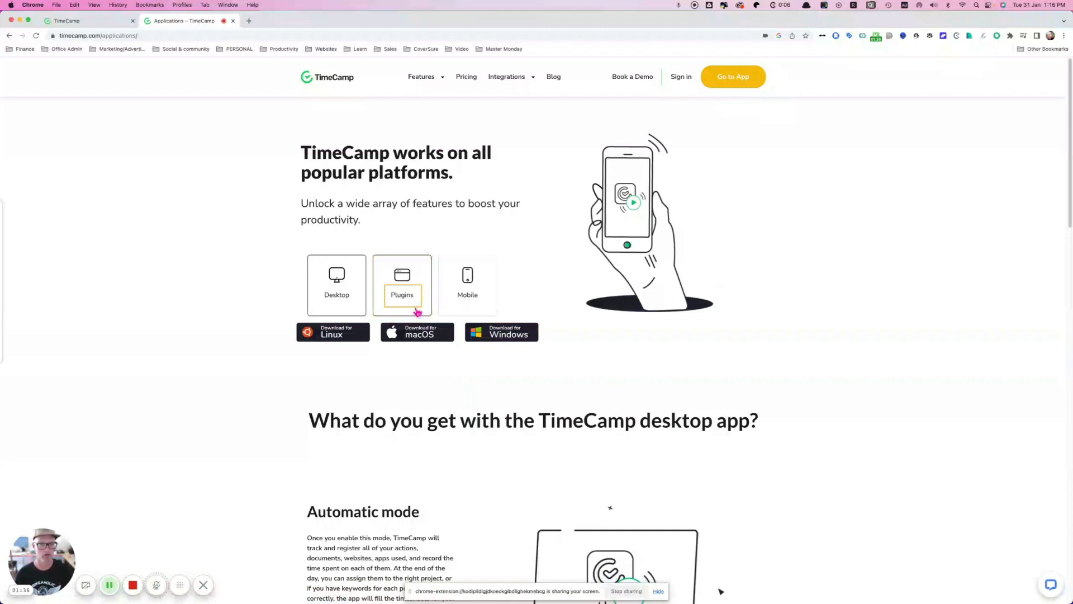
Step: Download the macOS installer, open the TimeCampSetup .dmg and copy TimeCamp into Applications
click(418, 336)
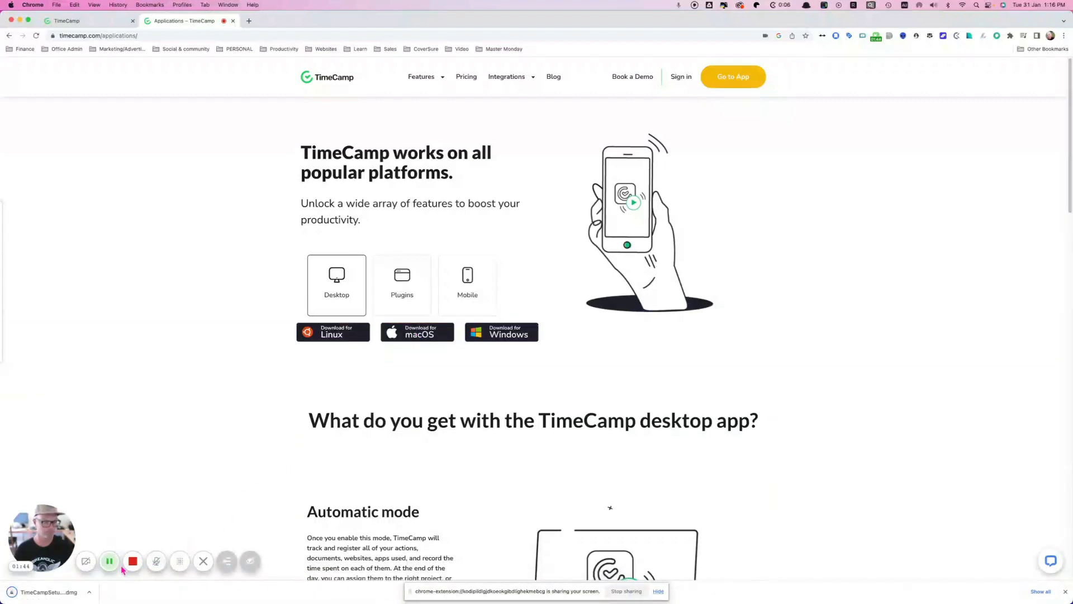
click(89, 591)
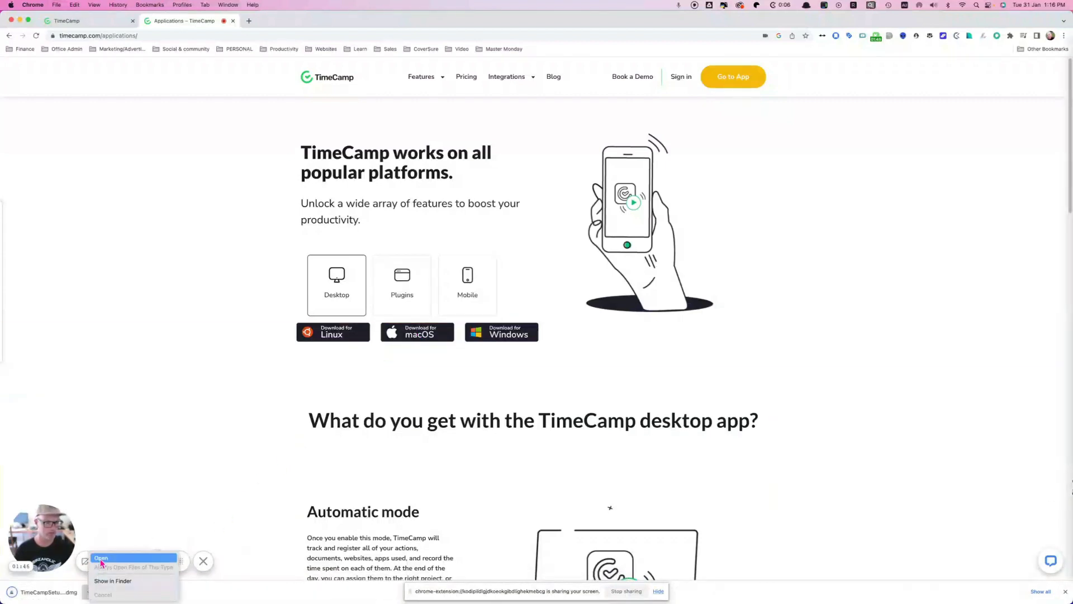
click(102, 560)
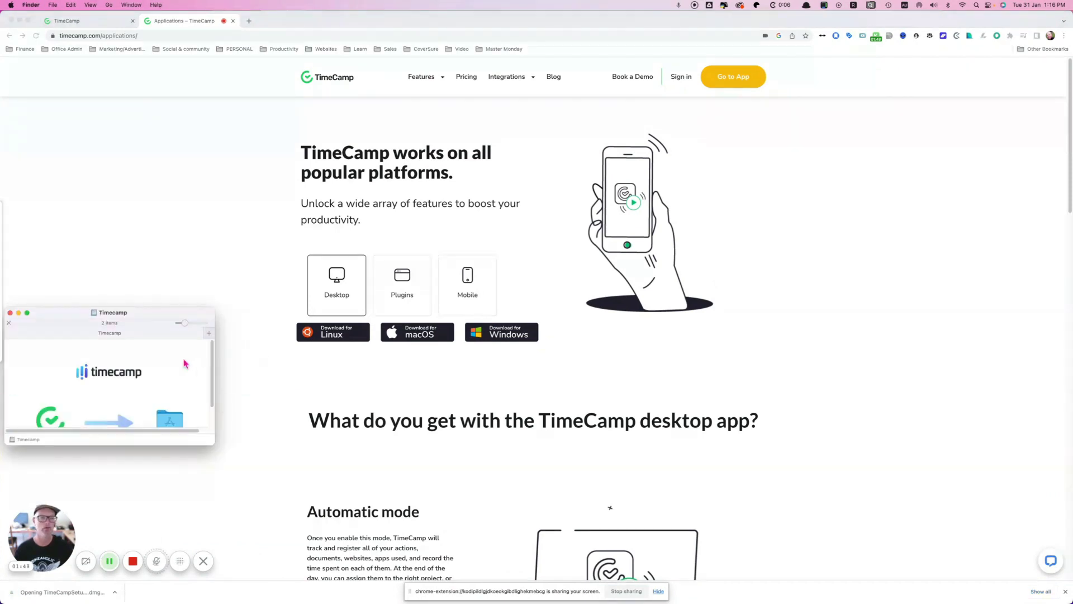
drag(56, 420, 176, 418)
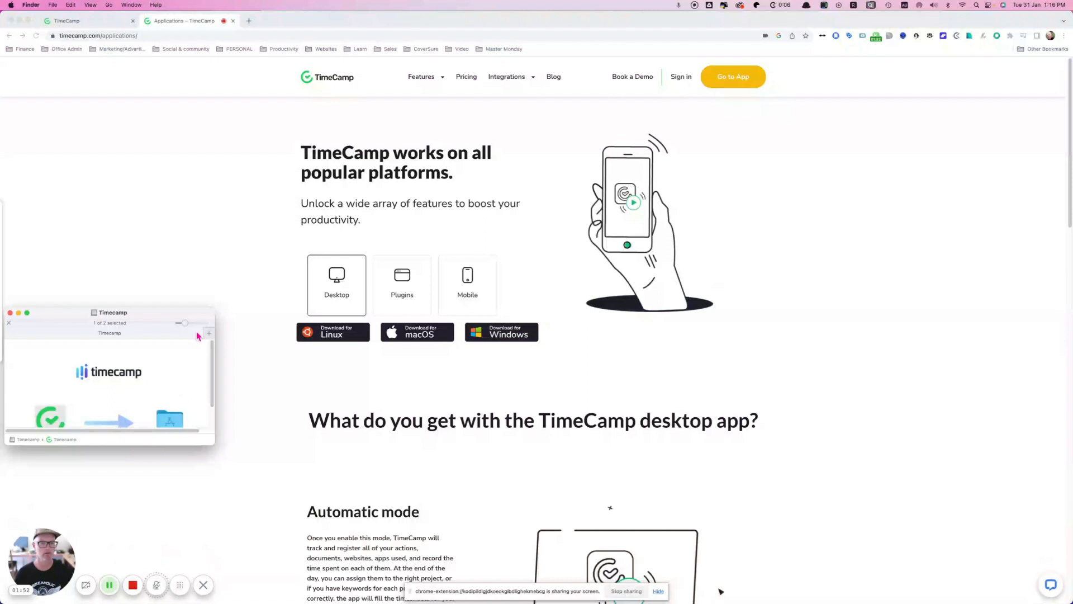
Step: Close the installer disk image window and switch to the Finder Applications window
click(9, 313)
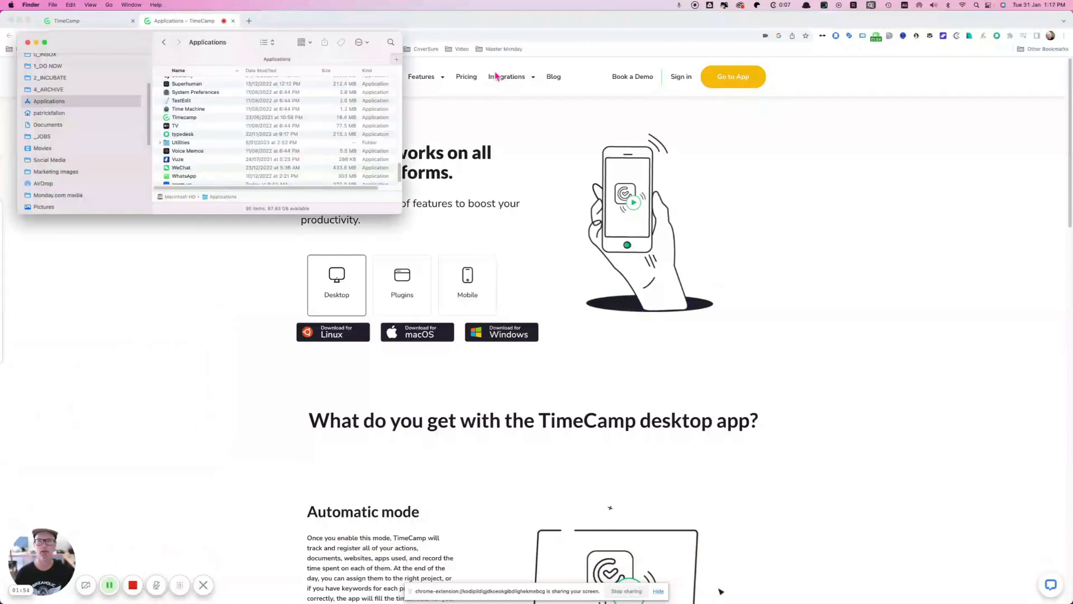
click(839, 142)
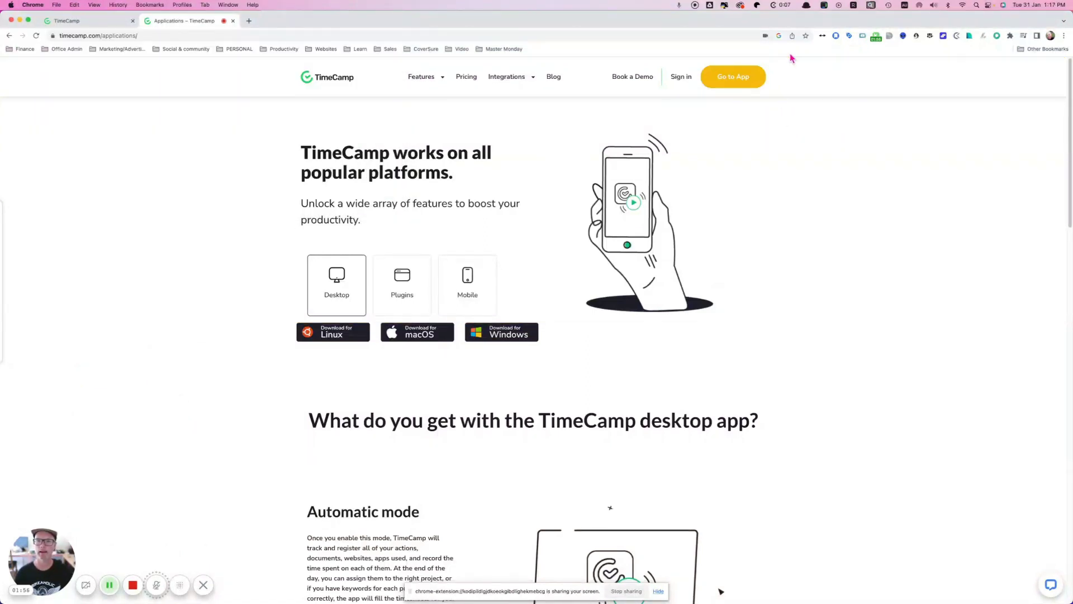
key(super+Tab)
key(super+Tab)
key(super+shift+Tab)
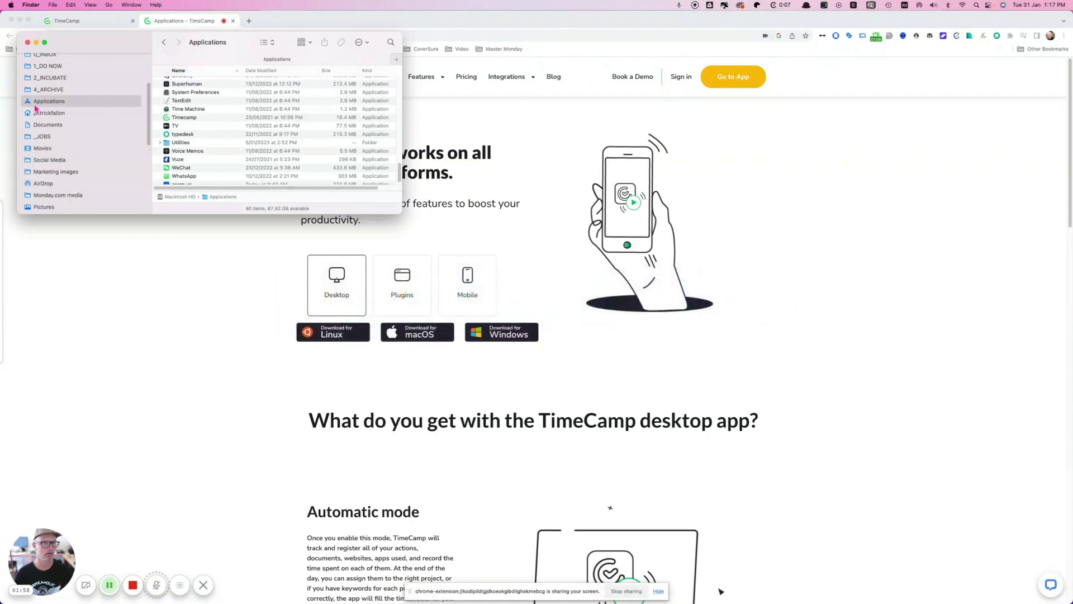
Step: Launch Timecamp, allowing it to open and acknowledging the accessibility permission request
click(196, 119)
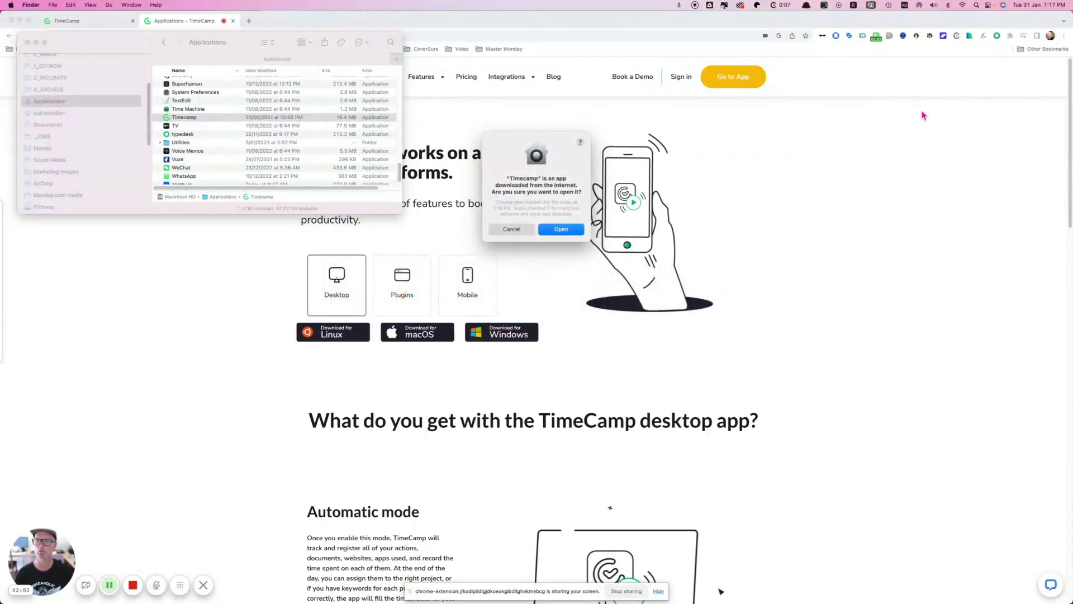
click(561, 230)
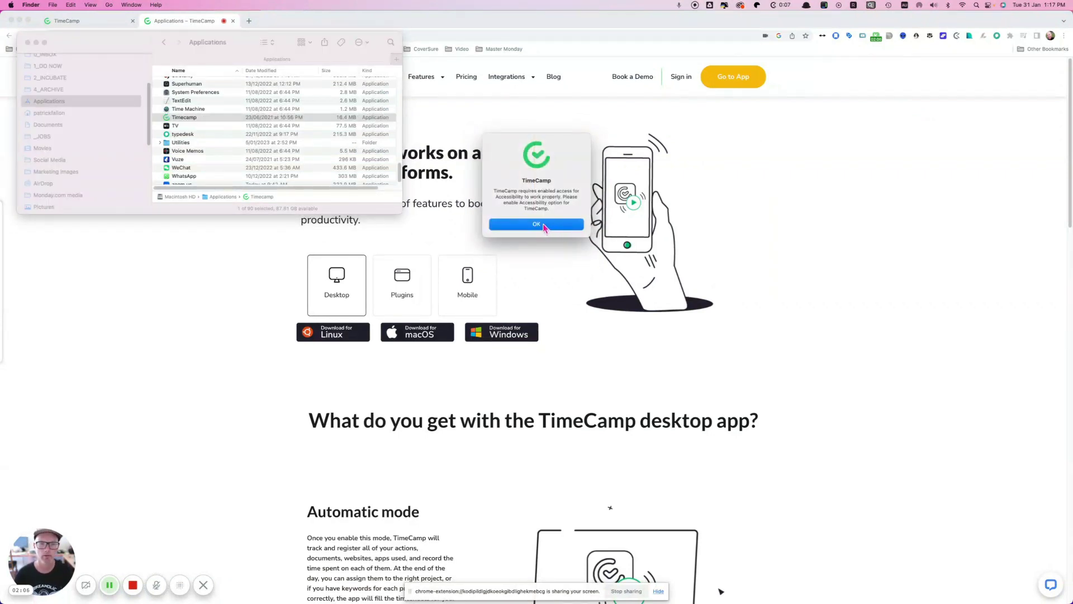
click(537, 225)
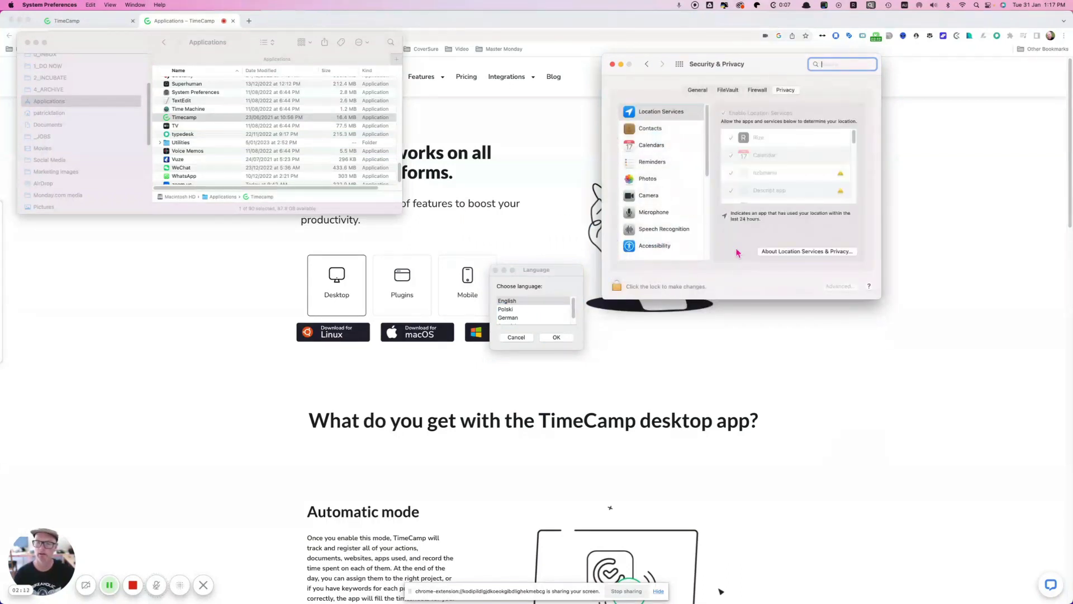
Step: Unlock Security & Privacy with the account password and scroll the Location Services list
click(615, 288)
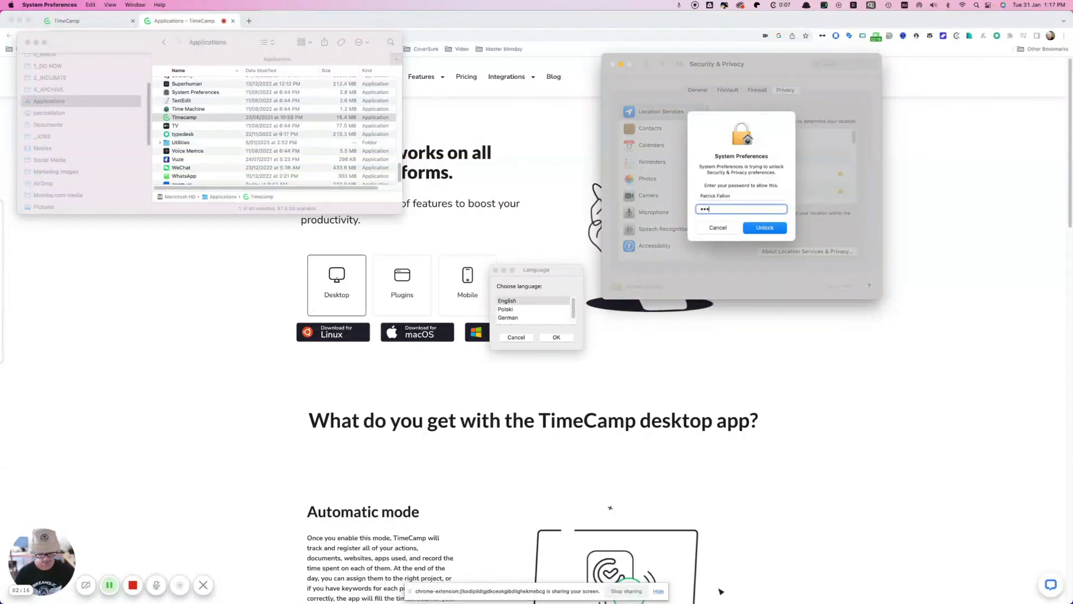
key(Return)
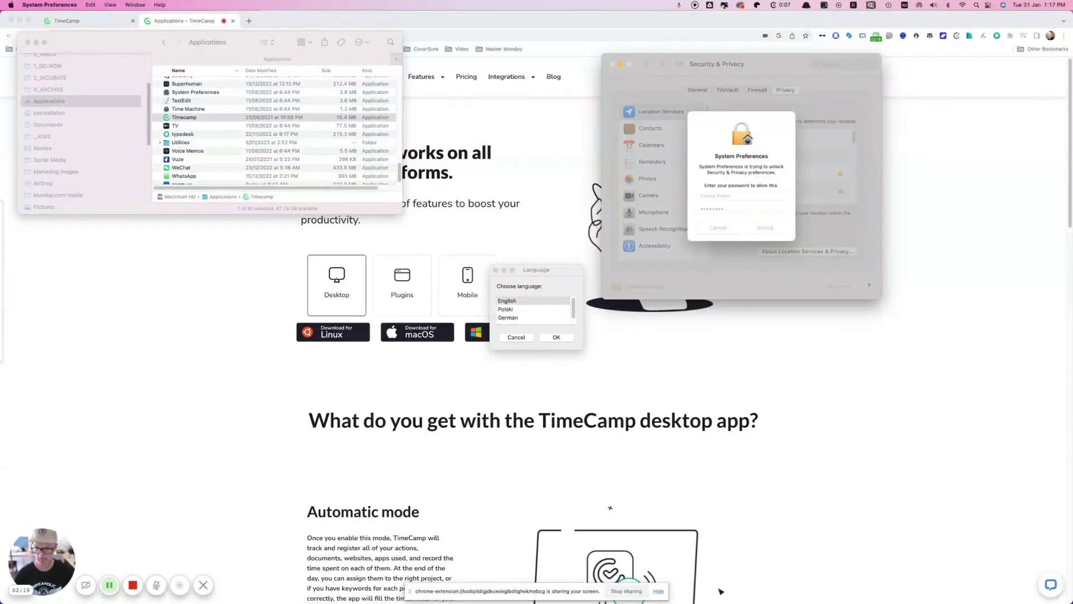
scroll(799, 172, down, 10)
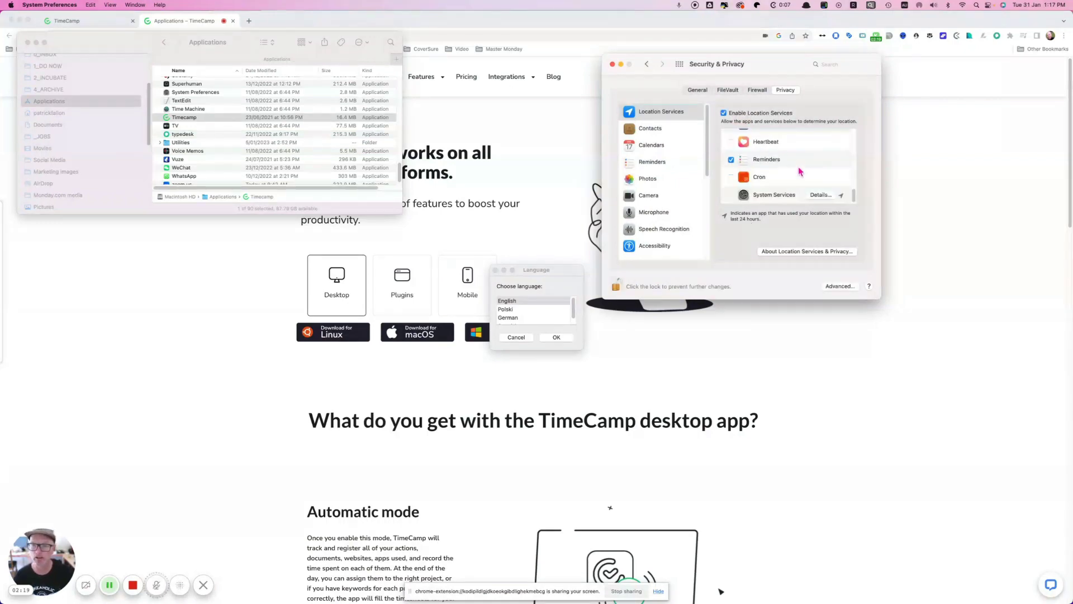
drag(855, 192, 863, 155)
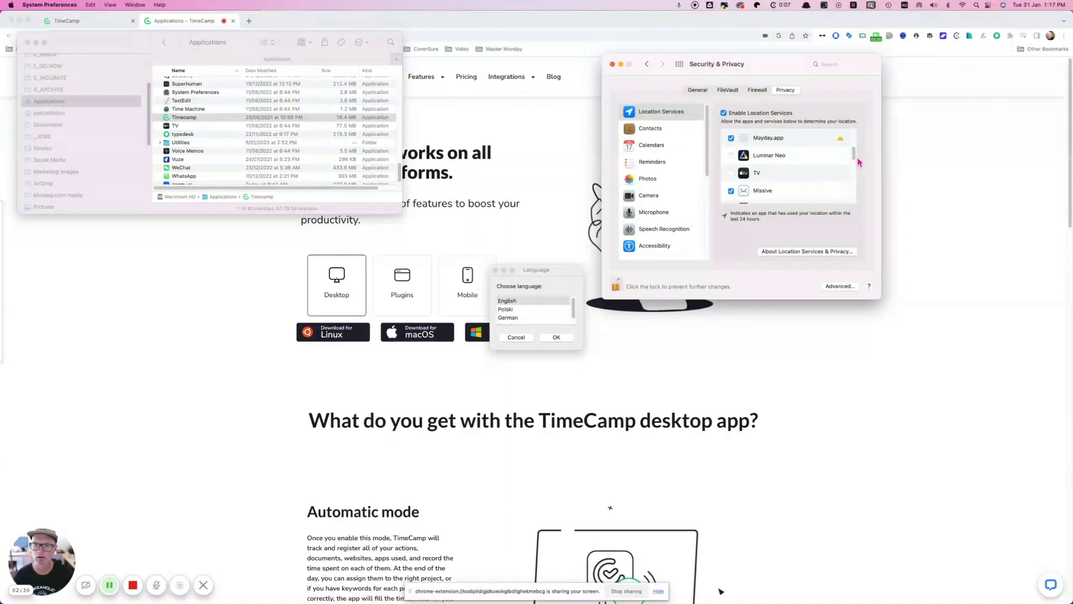
drag(856, 155, 857, 164)
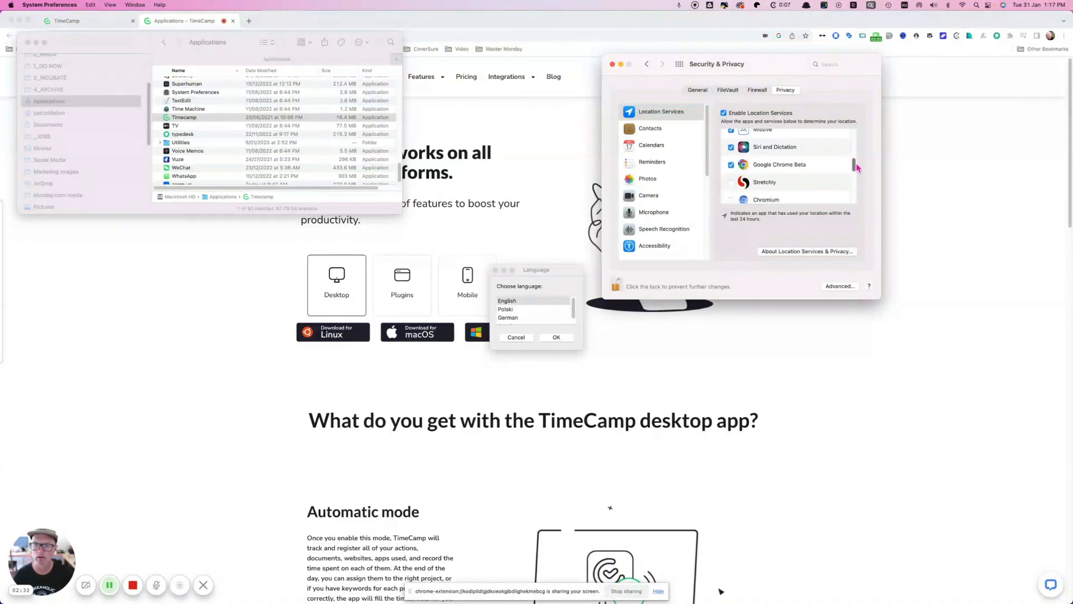
drag(857, 168, 860, 201)
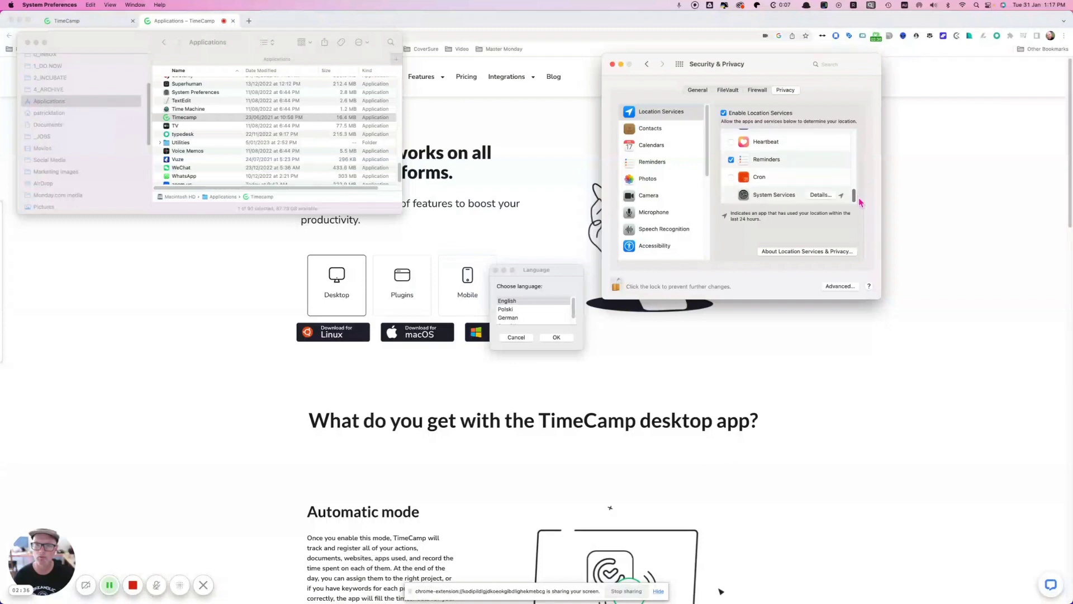
Step: Review the System Services location details, then return to the TimeCamp applications page
click(829, 195)
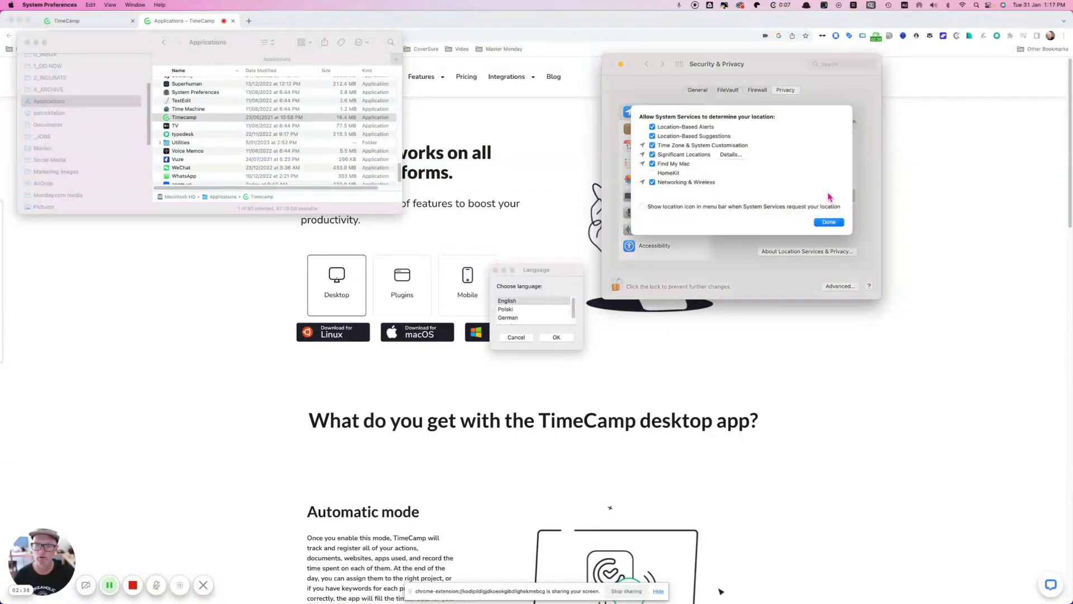
click(829, 229)
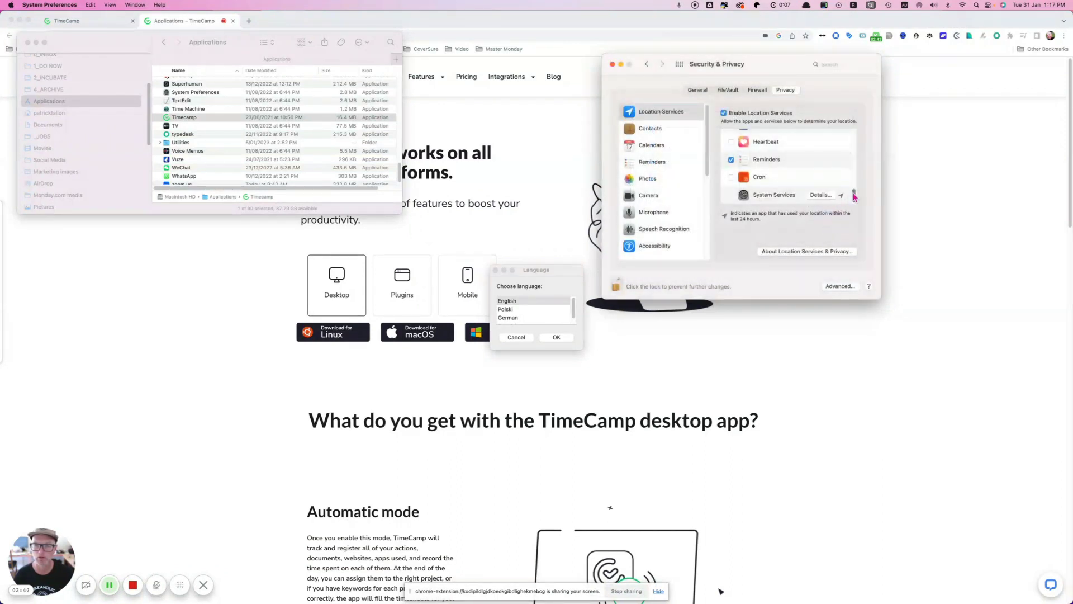
drag(854, 196, 864, 201)
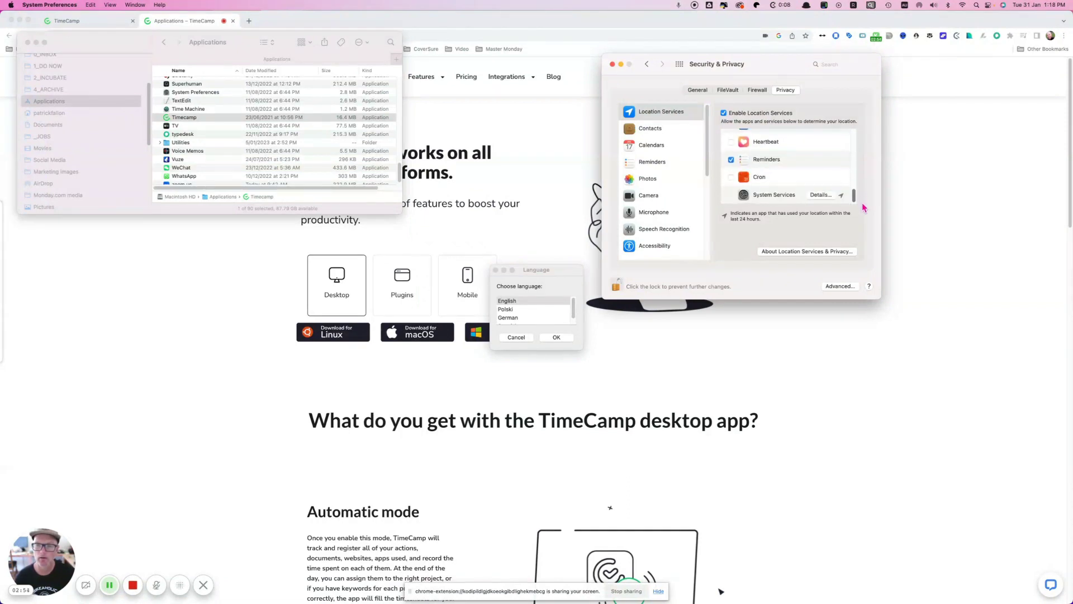
click(949, 203)
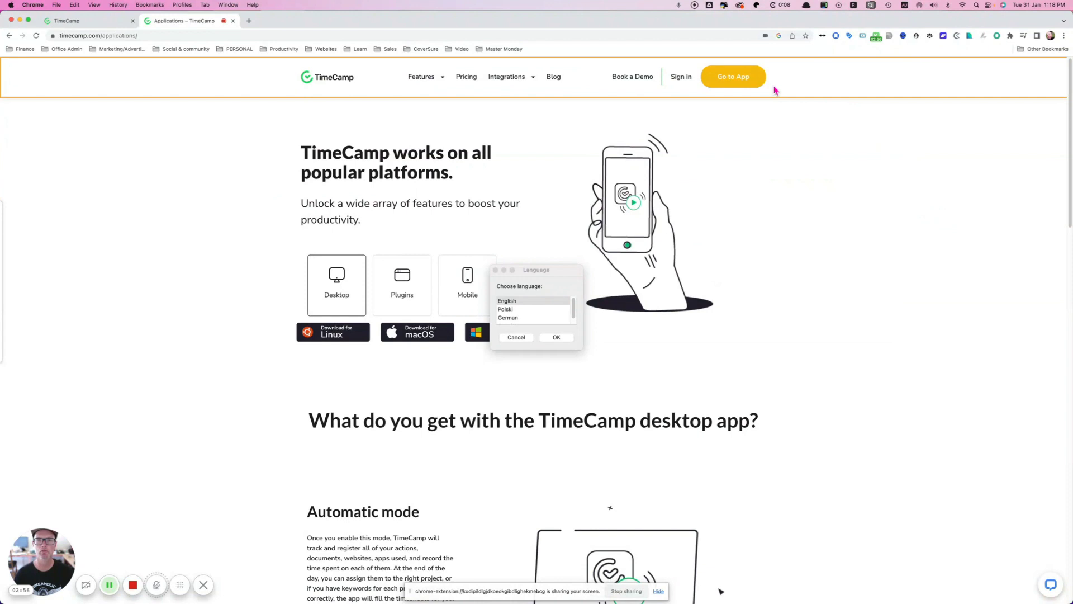
Step: Launch the Timecamp desktop app from Applications with English as its language
key(super+Tab)
key(super+Tab)
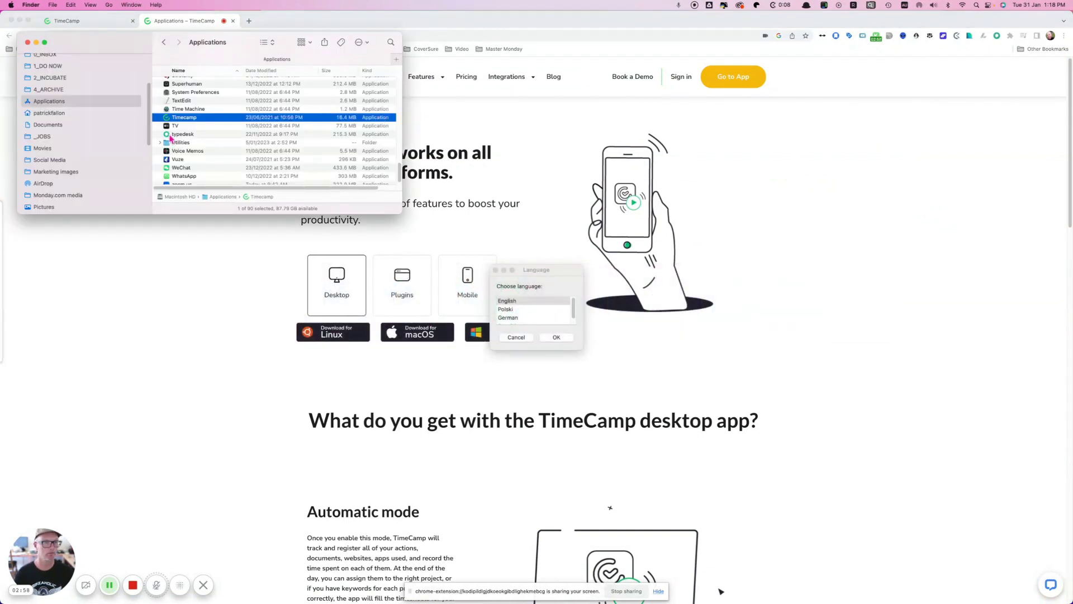
click(187, 118)
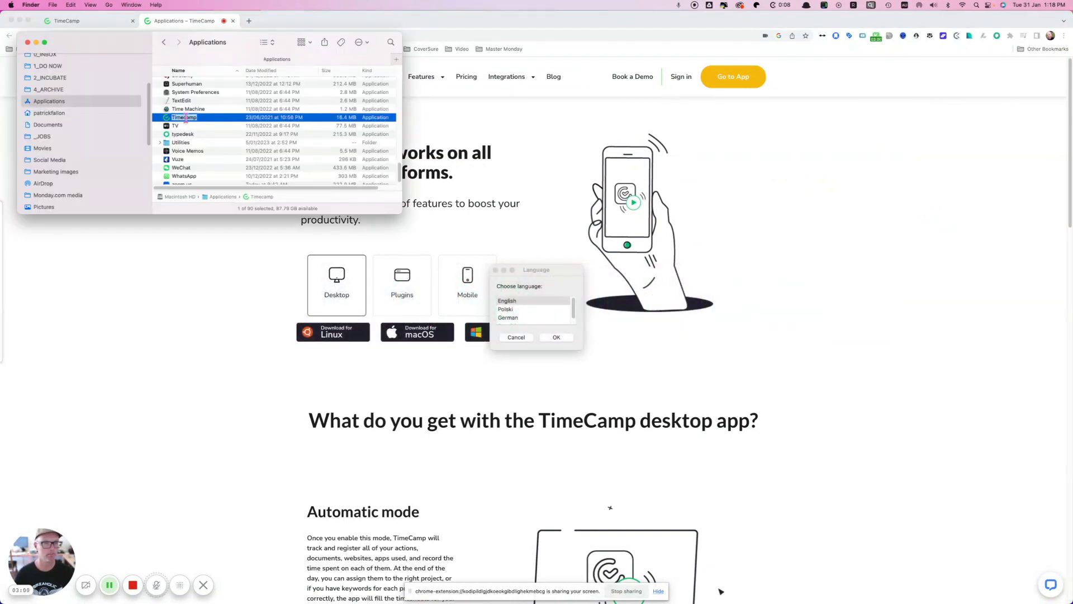
double_click(175, 118)
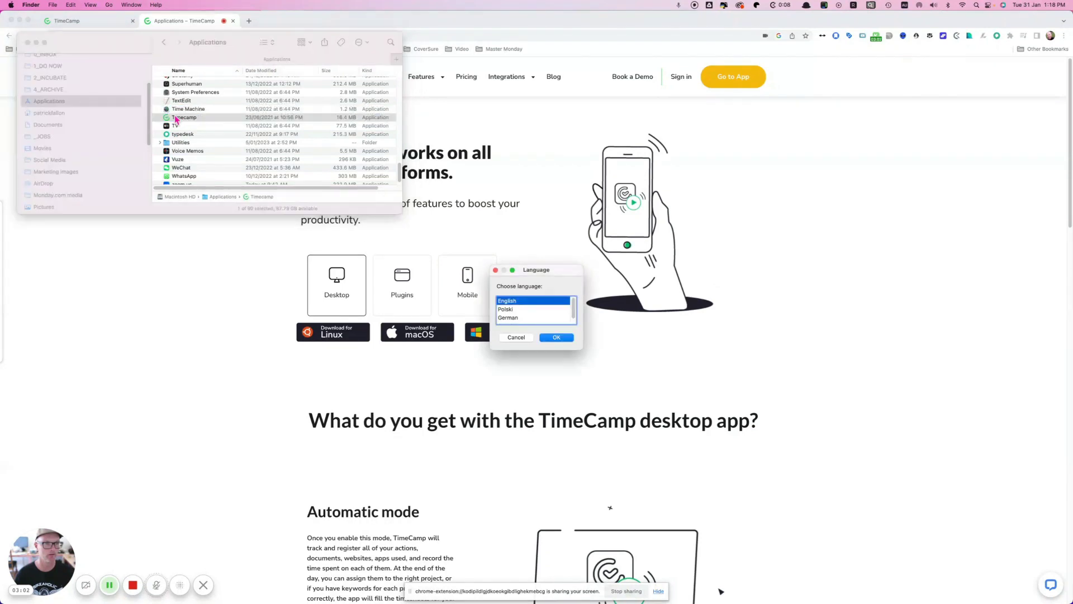
click(557, 337)
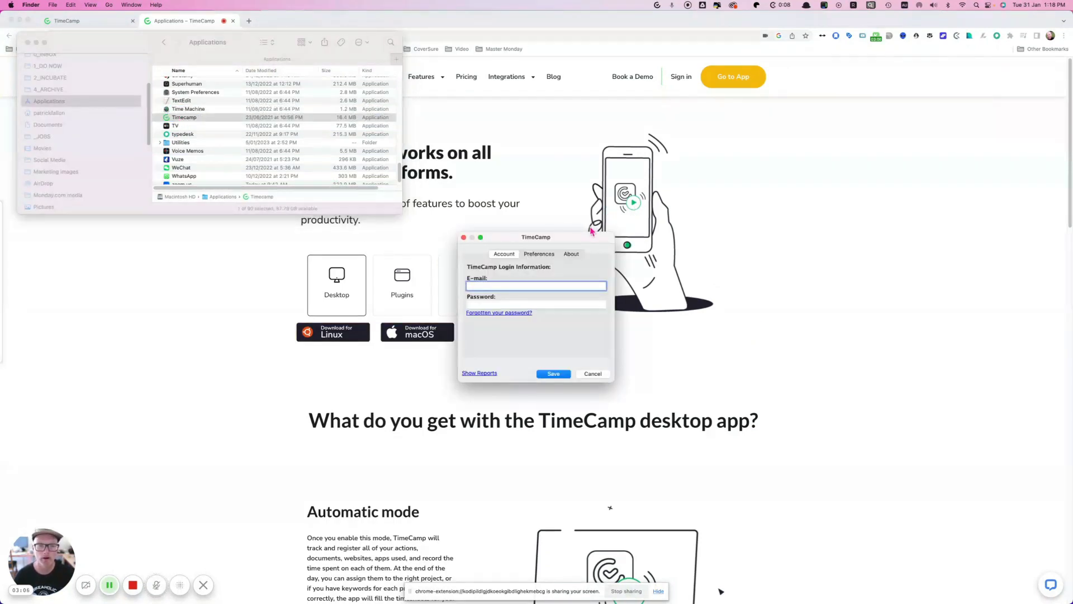
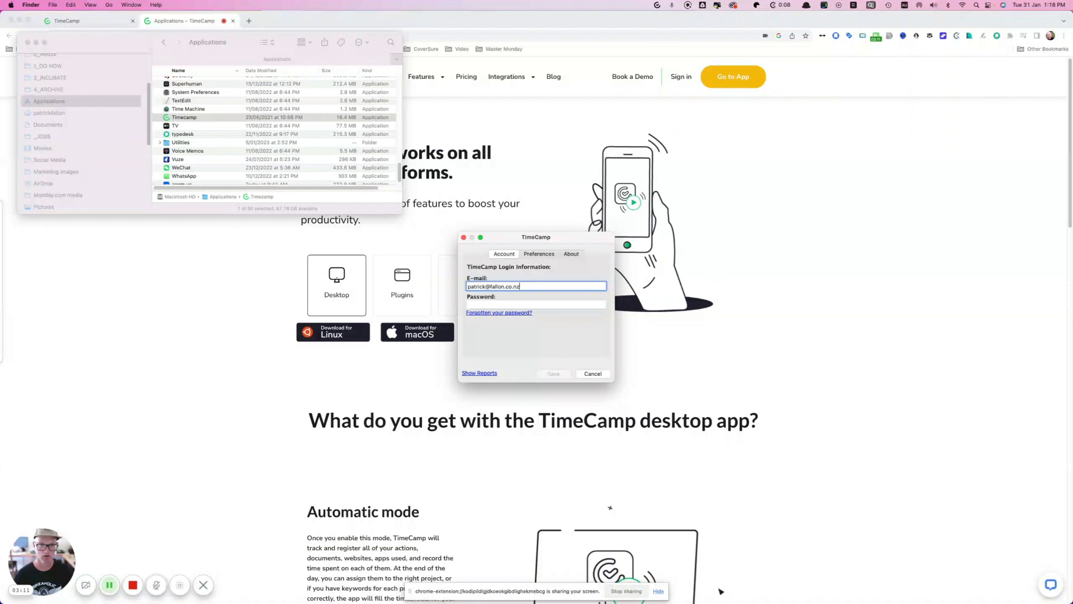
Step: Enter the account e-mail in the login window and open the forgotten-password page
click(560, 302)
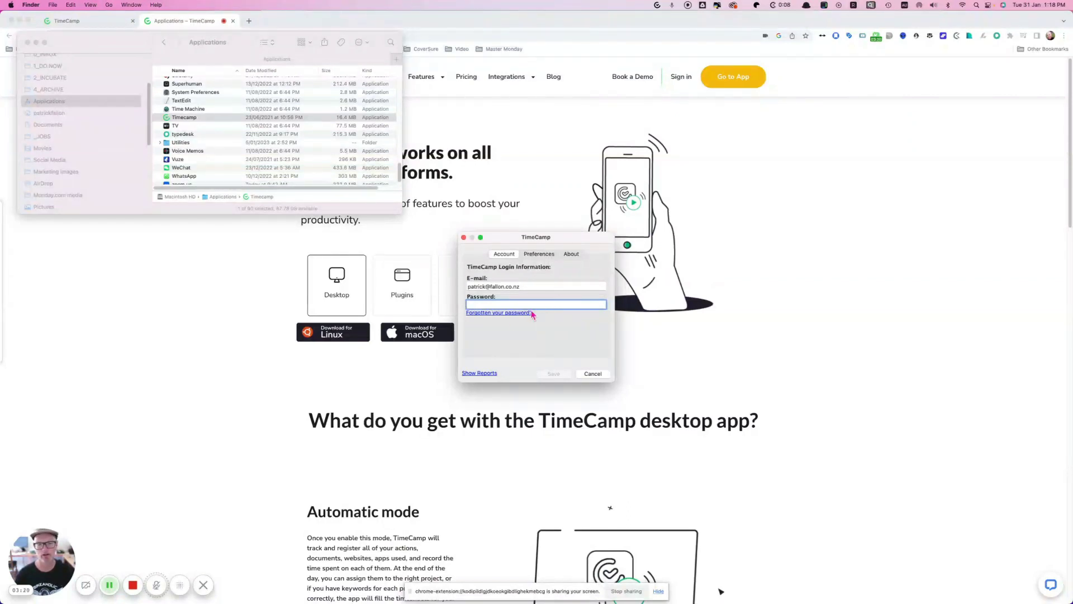
click(484, 314)
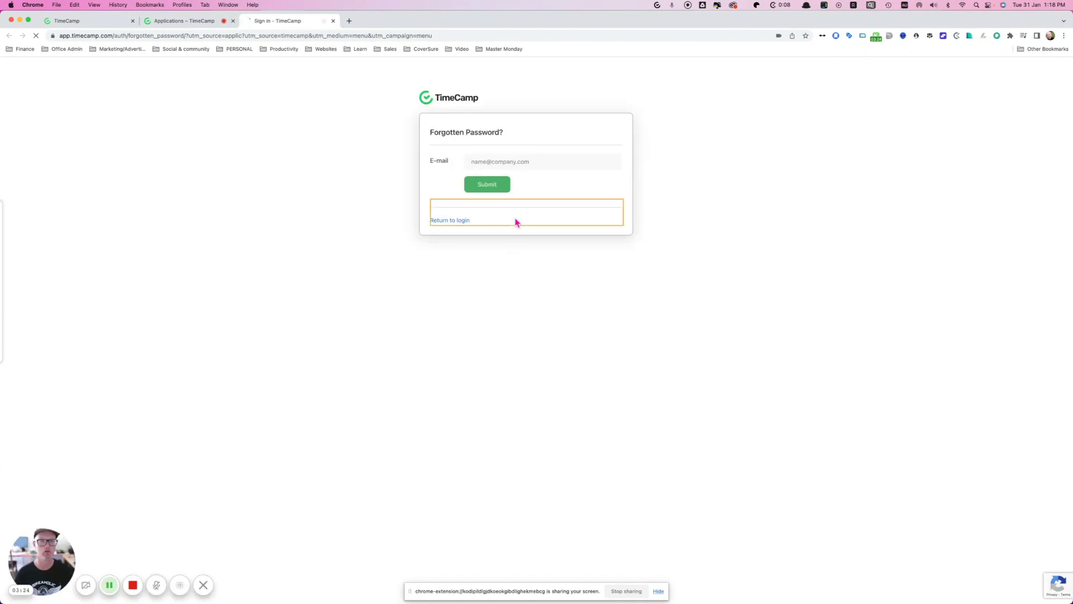
Step: Submit the account e-mail on the Forgotten Password page to request a reset link
click(516, 161)
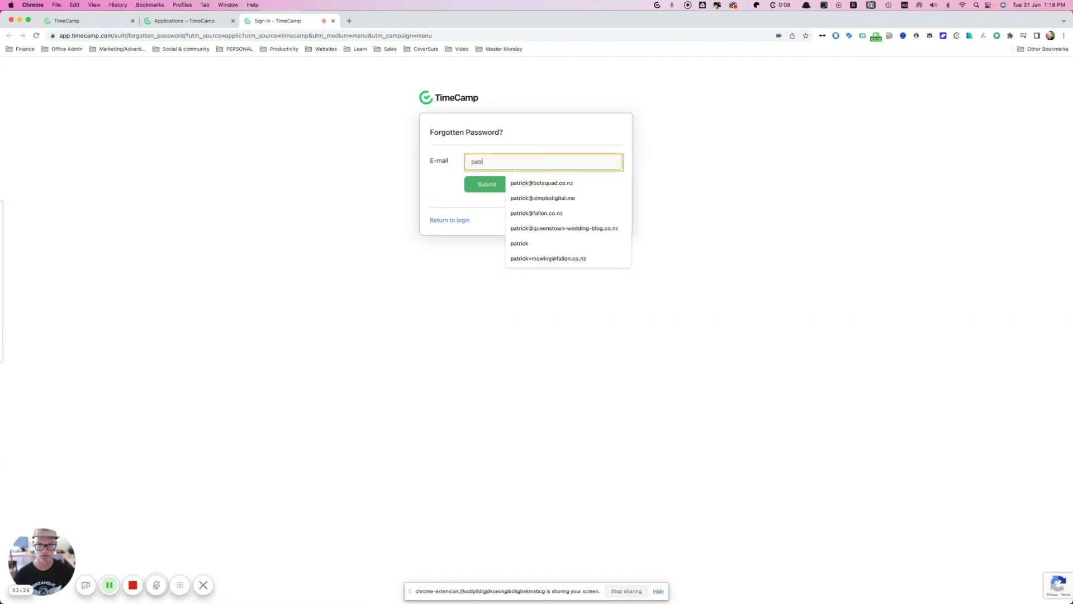
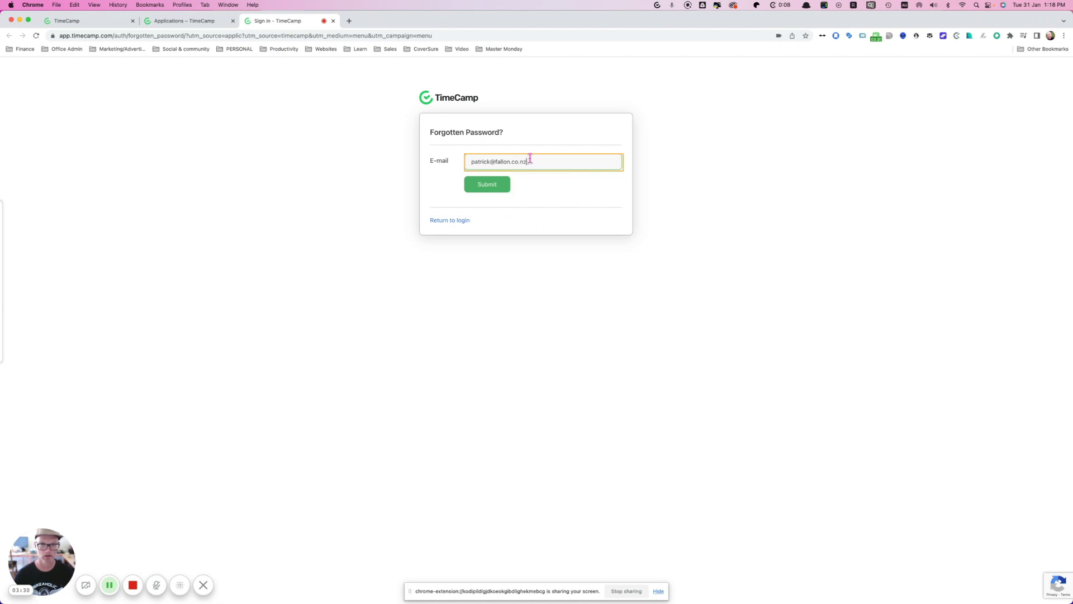
click(508, 190)
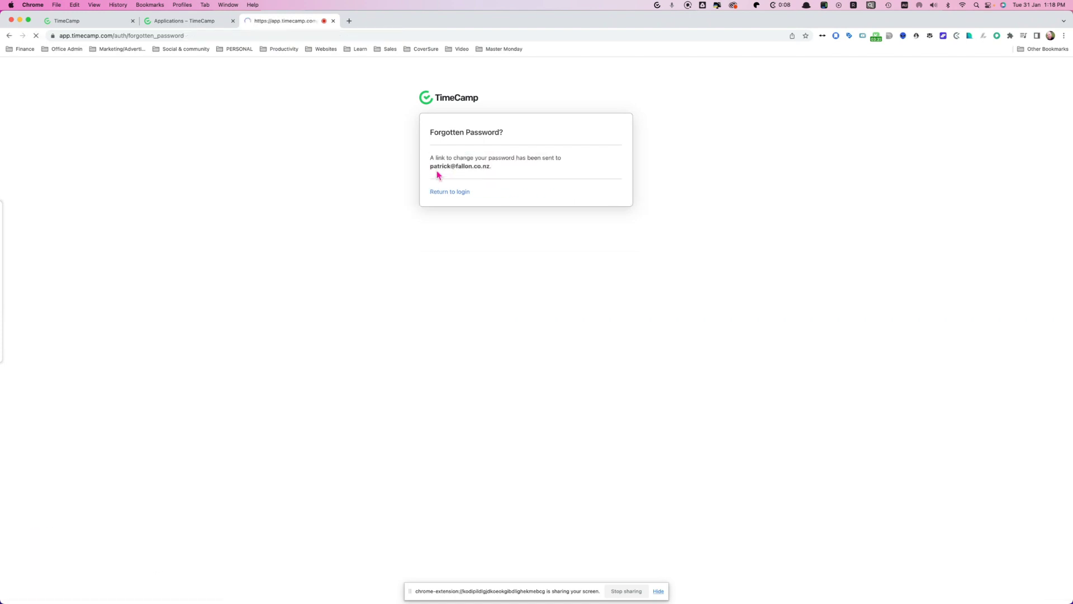
Step: Open the 'Reset your login information' e-mail from TimeCamp in the mail app
mouse_move(1070, 168)
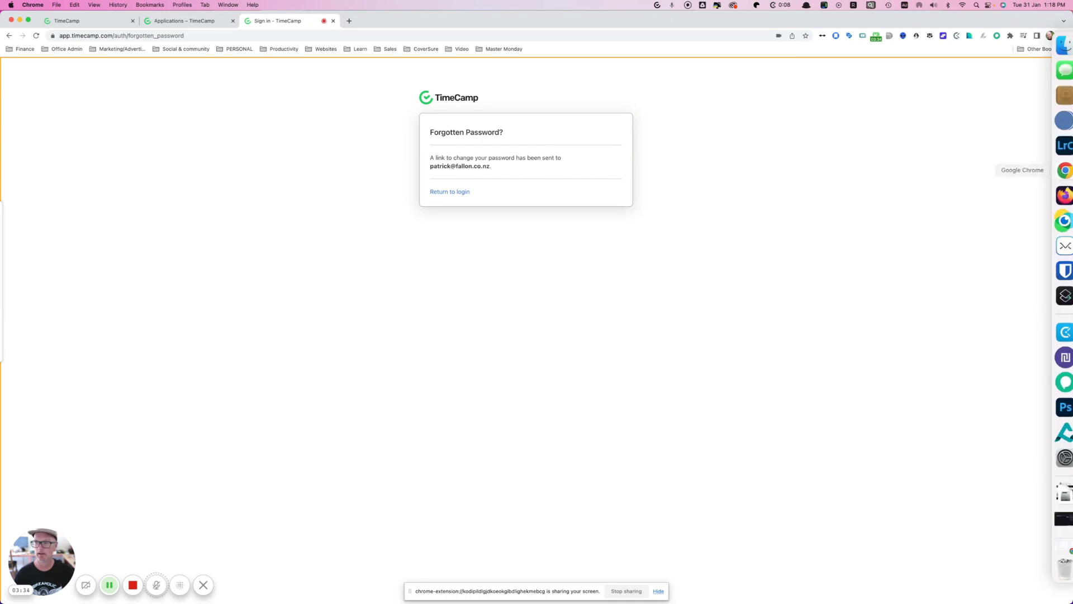
click(1054, 245)
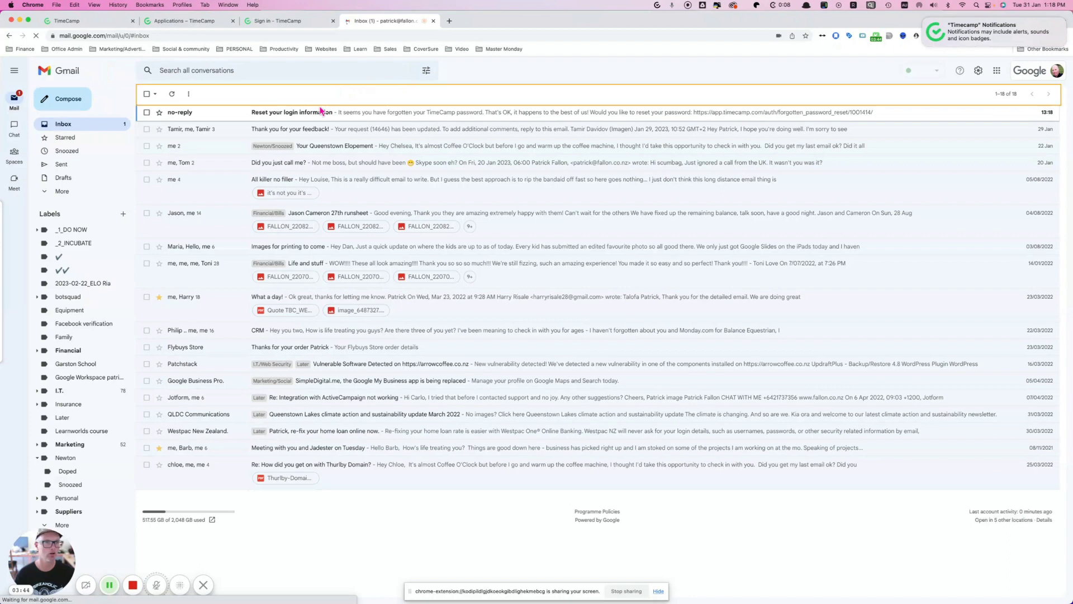
click(307, 112)
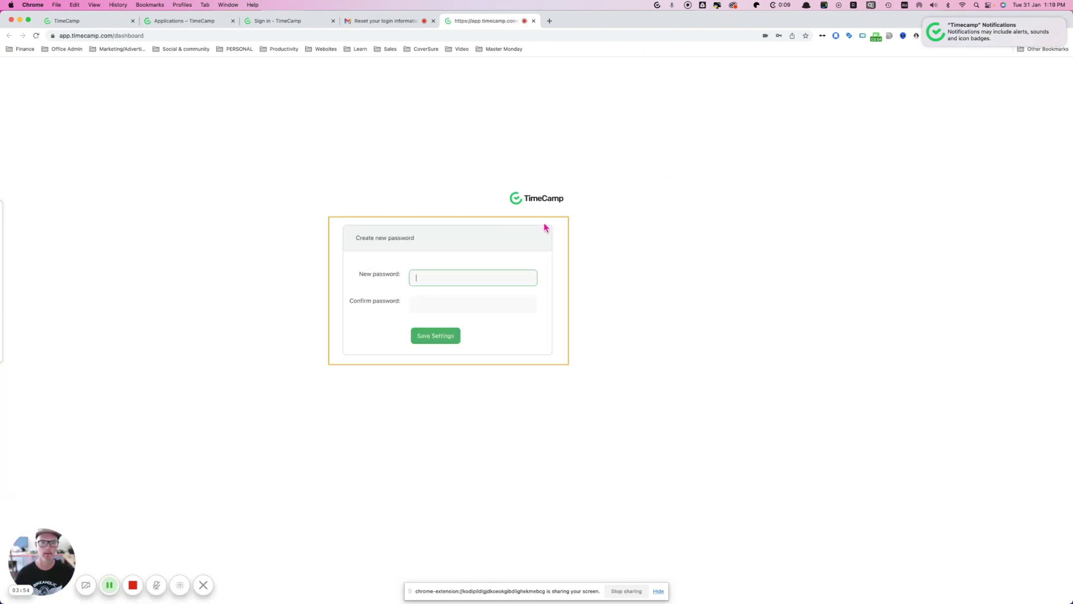
Step: Search Bitwarden for 'timecamp' and copy the app.timecamp.com password
key(super+Tab)
click(663, 319)
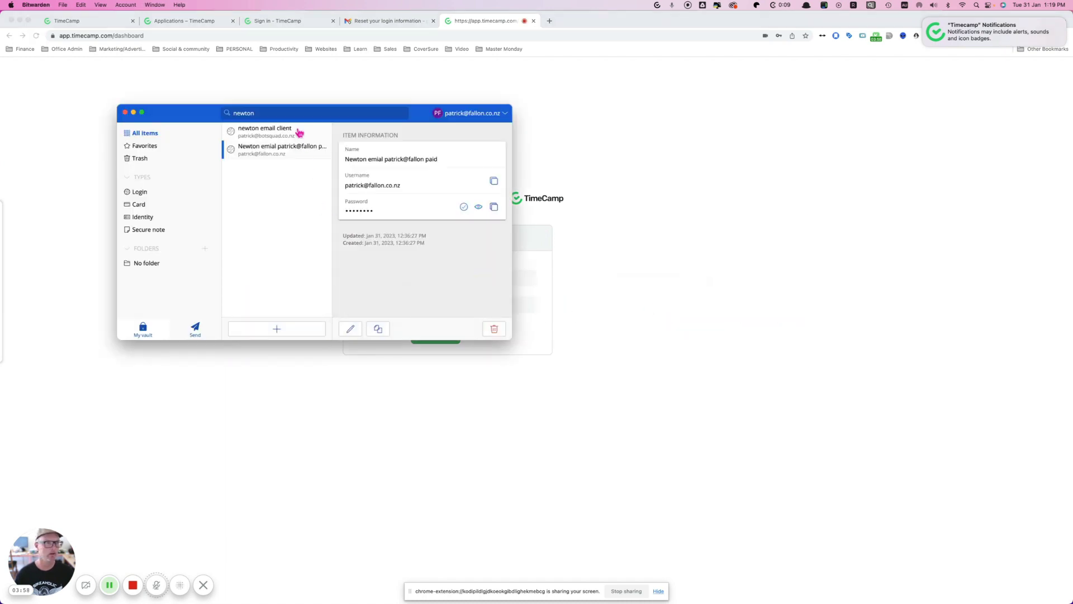
click(277, 113)
text(t)
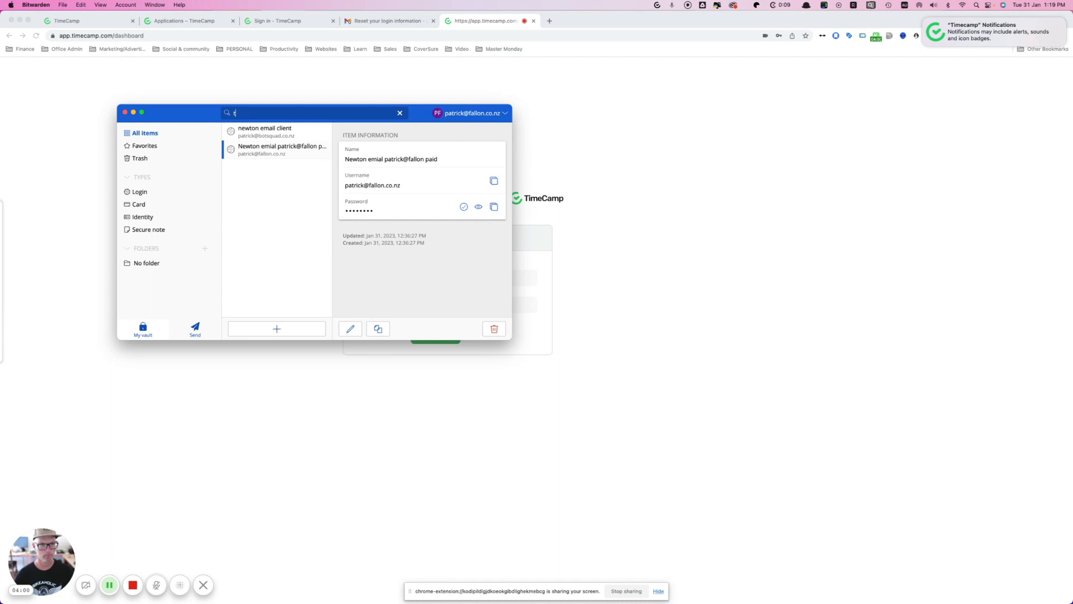
text(imecamp)
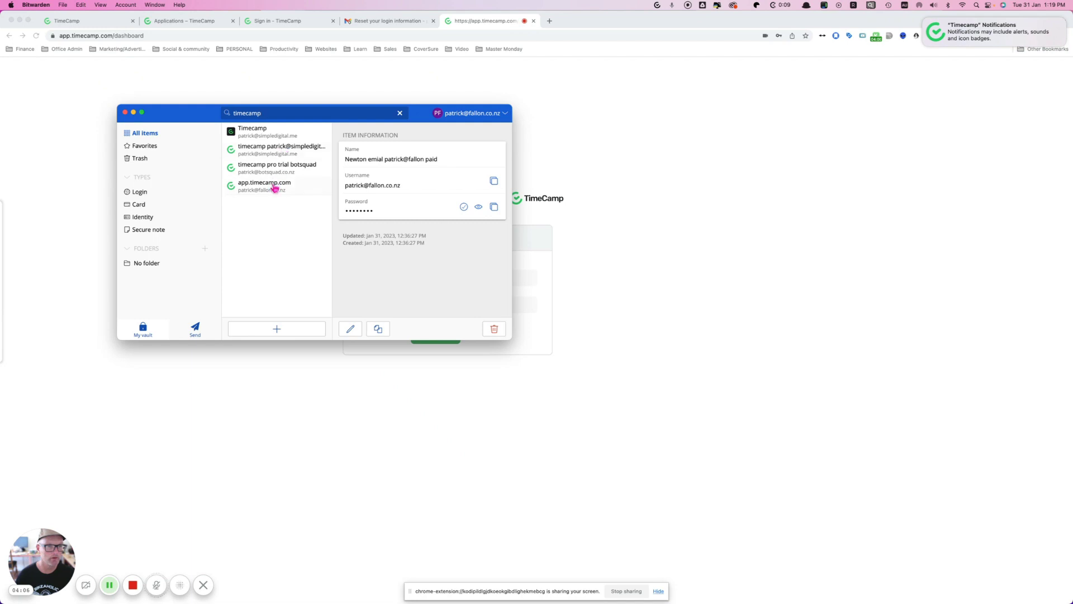
click(275, 188)
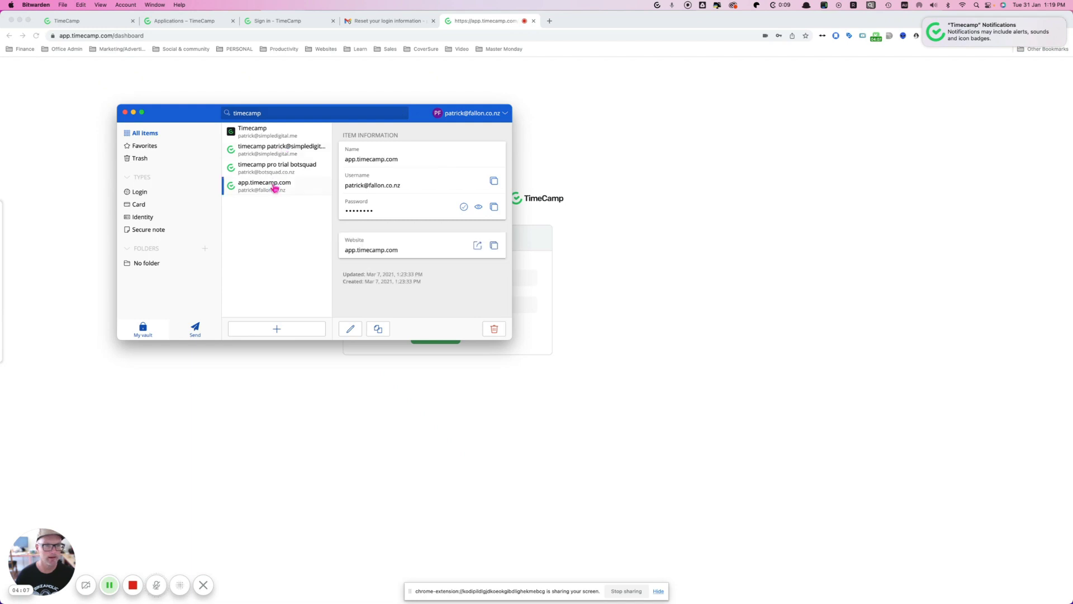
click(495, 207)
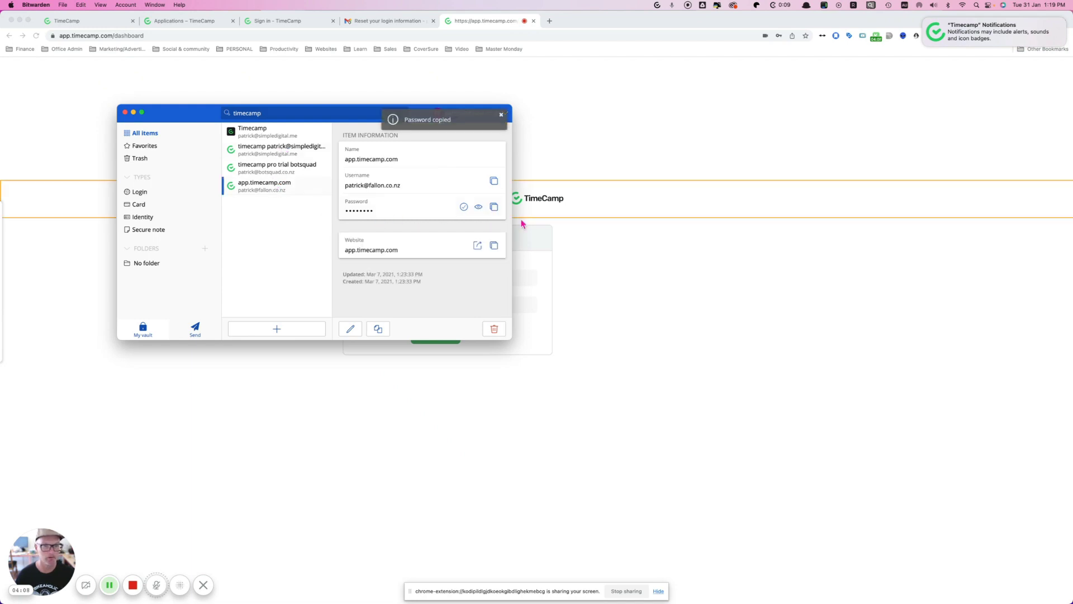
Step: Paste the copied password into New and Confirm password fields and save the settings
click(610, 249)
click(477, 270)
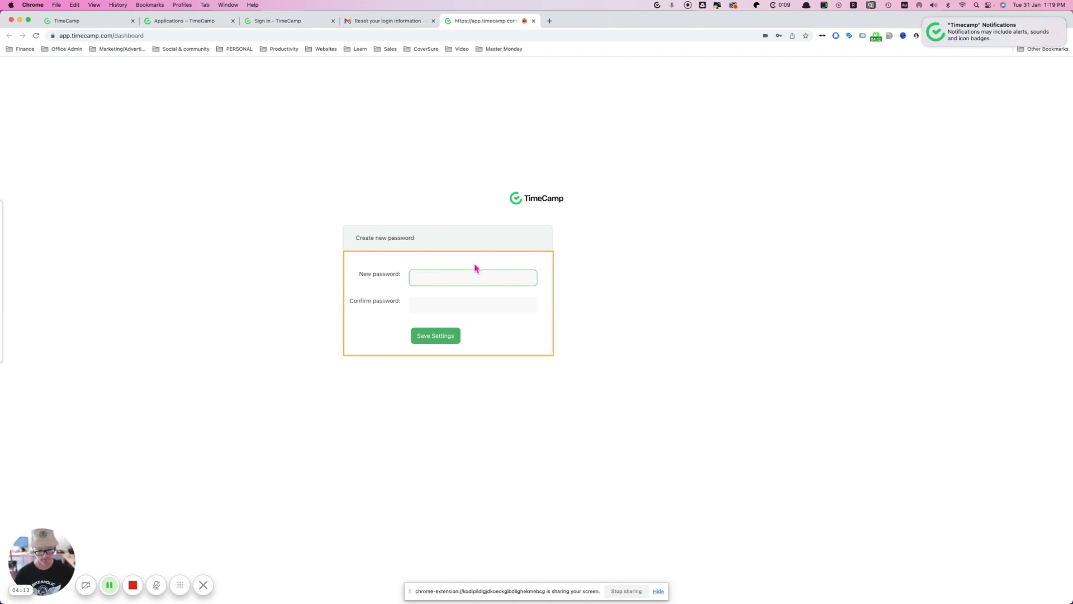
key(super+v)
click(450, 301)
key(super+v)
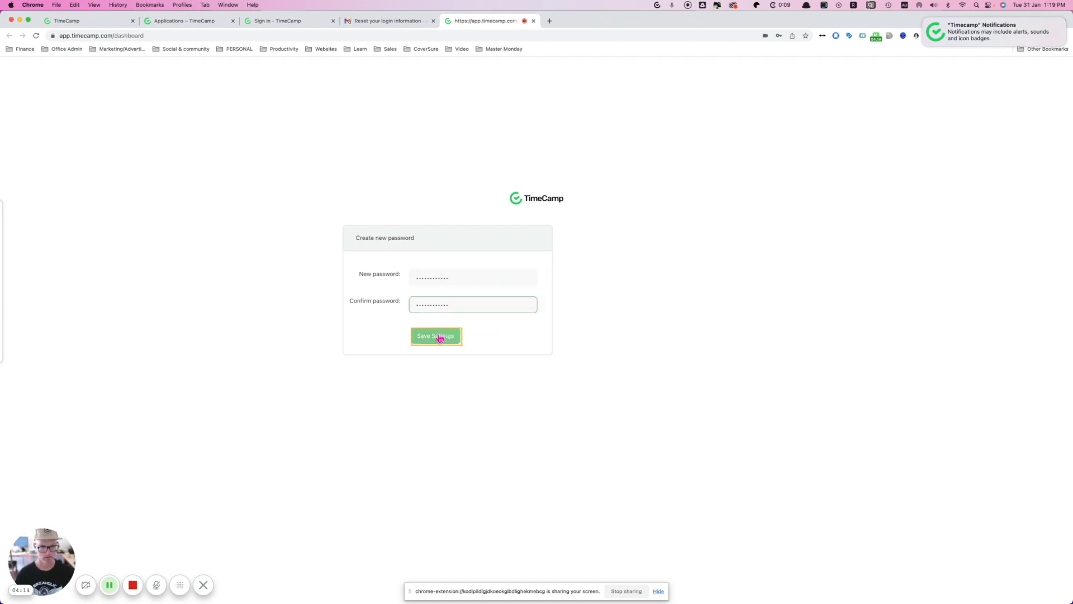
click(439, 336)
click(426, 311)
click(433, 290)
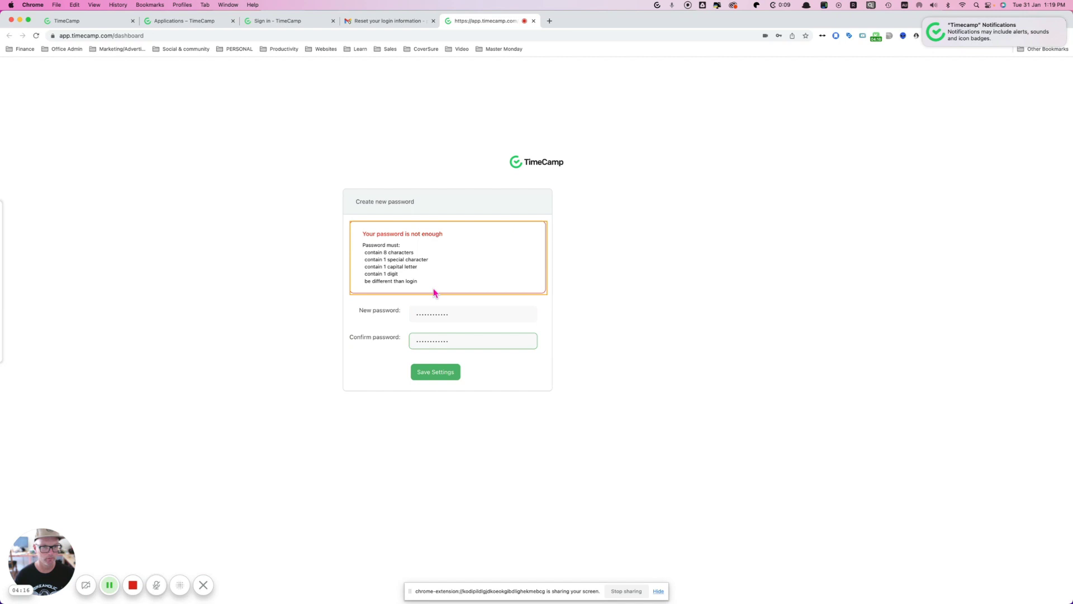
Step: In Bitwarden, generate a fresh password for the TimeCamp login entry, overwriting the old one
click(441, 312)
key(super+Tab)
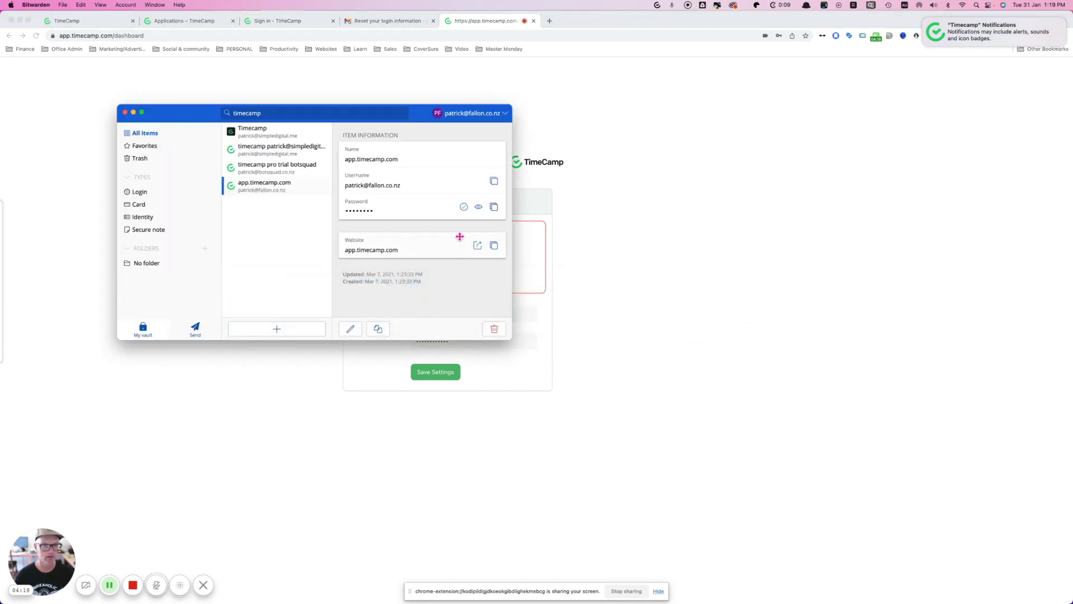
click(351, 329)
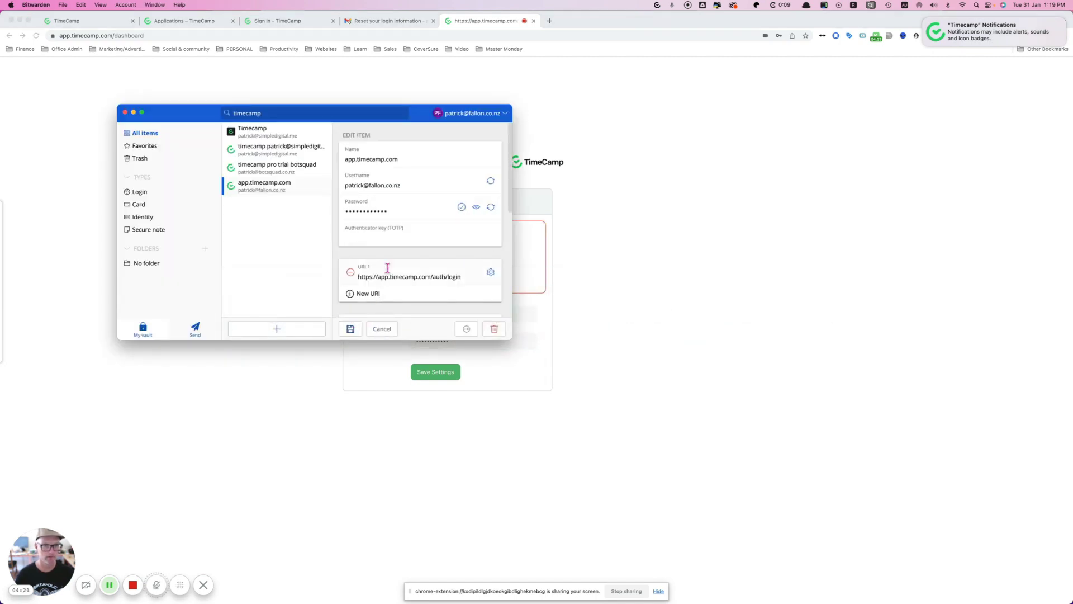
click(491, 207)
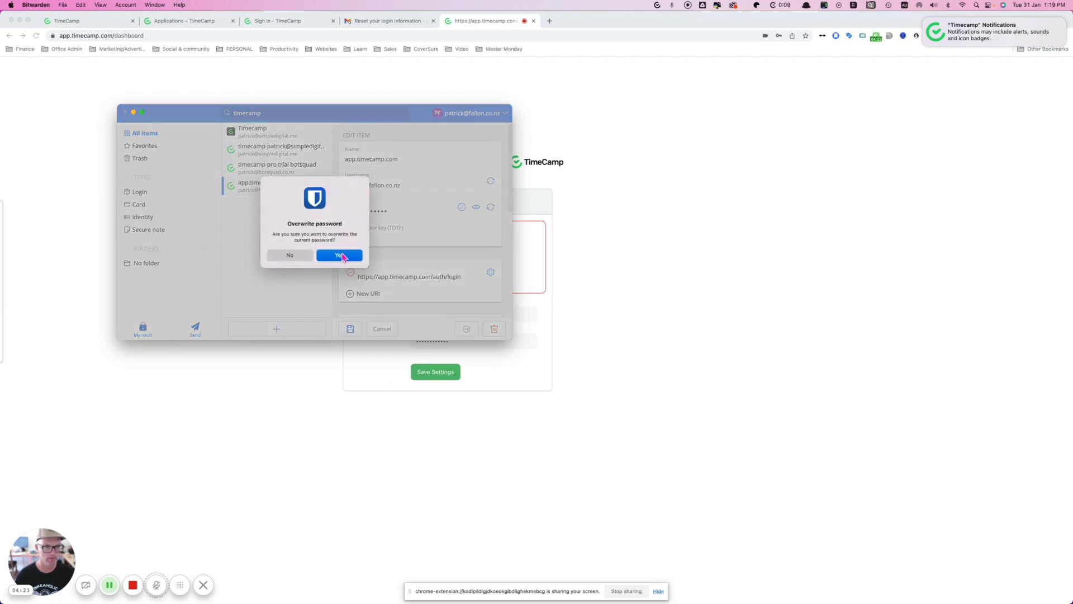
click(341, 256)
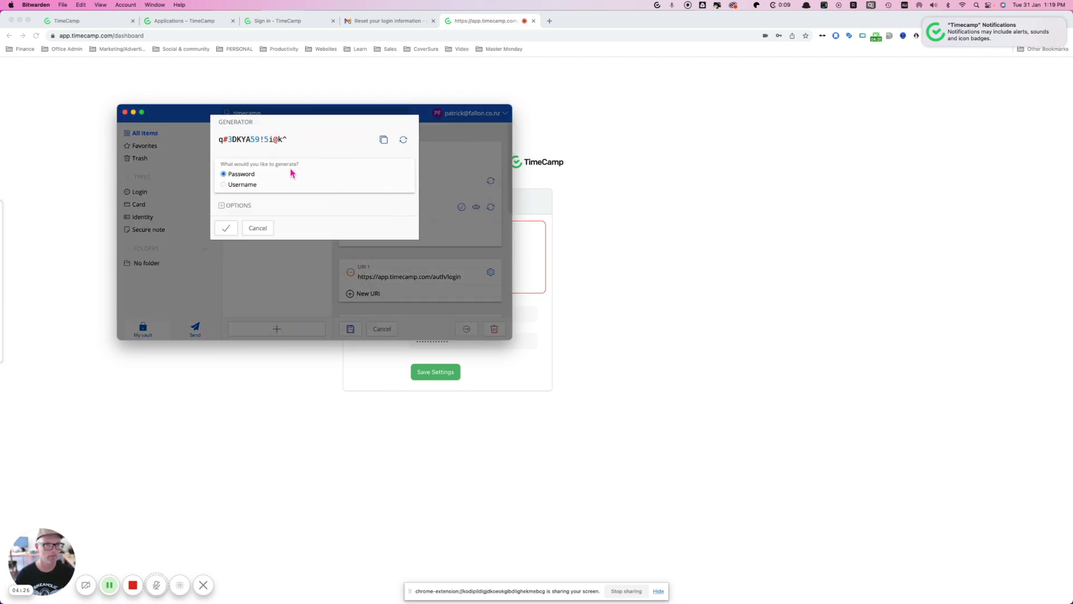
Step: Shorten the generated password to 9 characters and copy it
key(super+Tab)
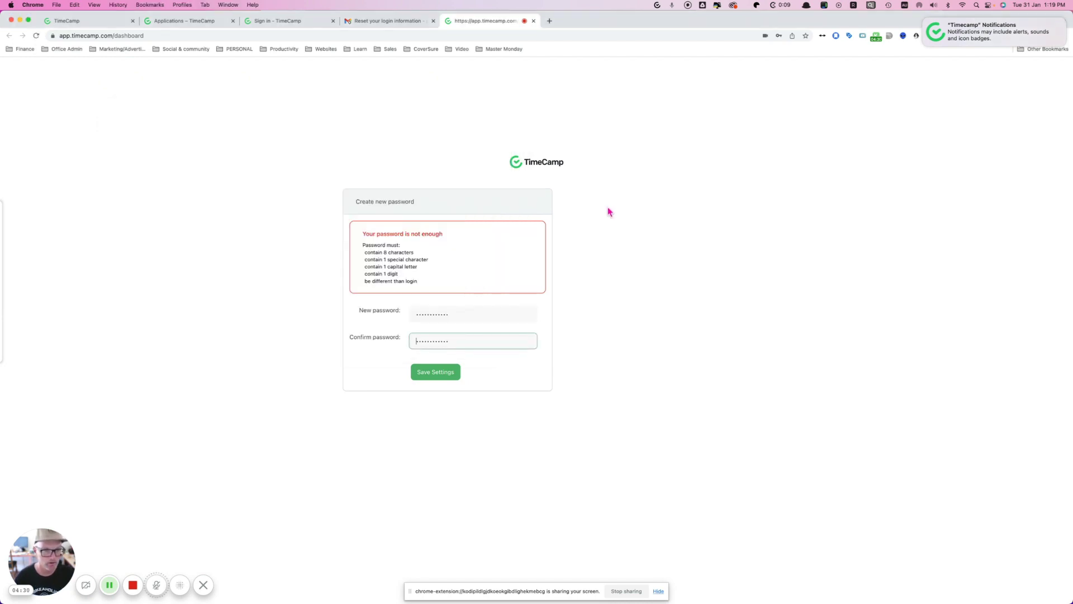
key(super+Tab)
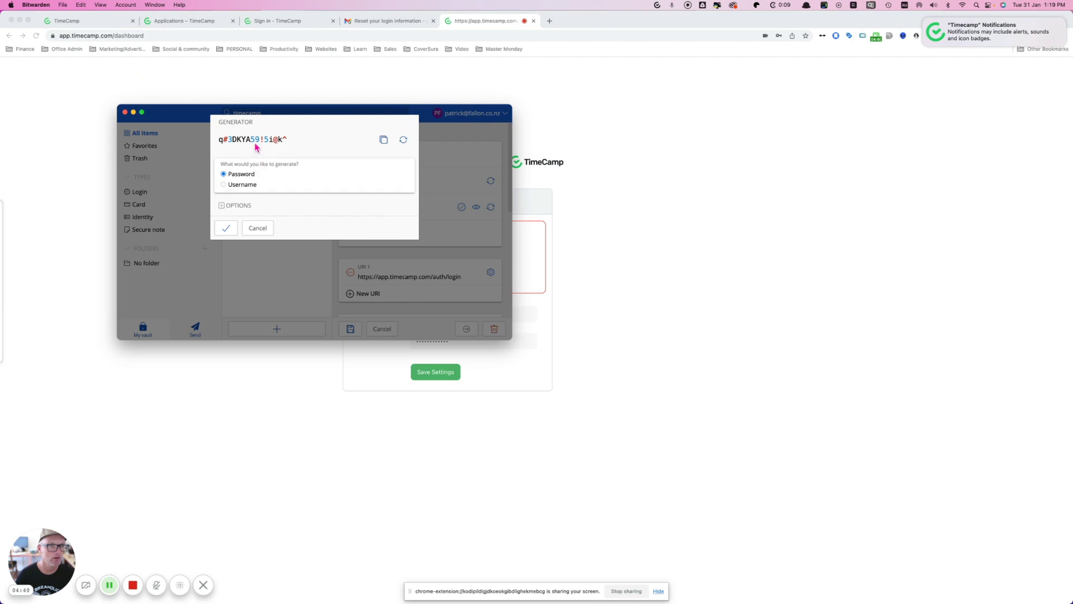
click(237, 206)
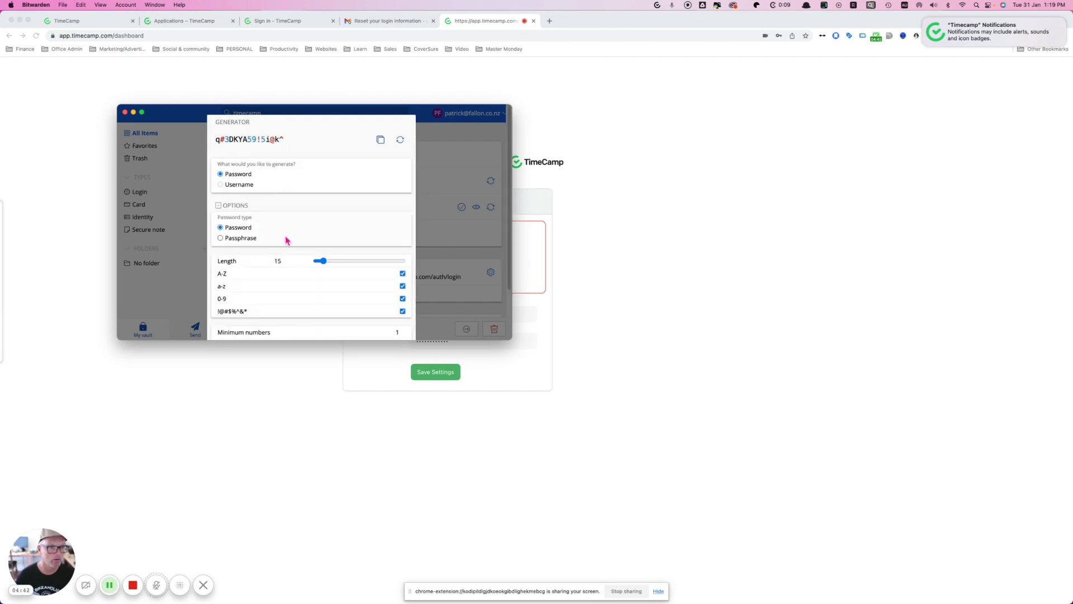
drag(326, 264, 318, 261)
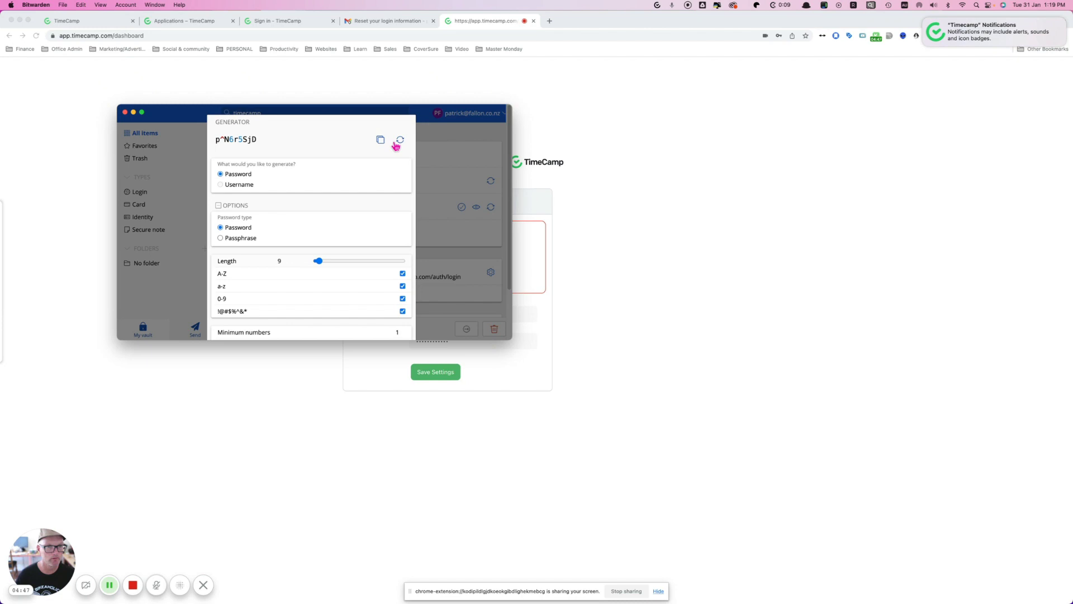
click(380, 140)
click(645, 230)
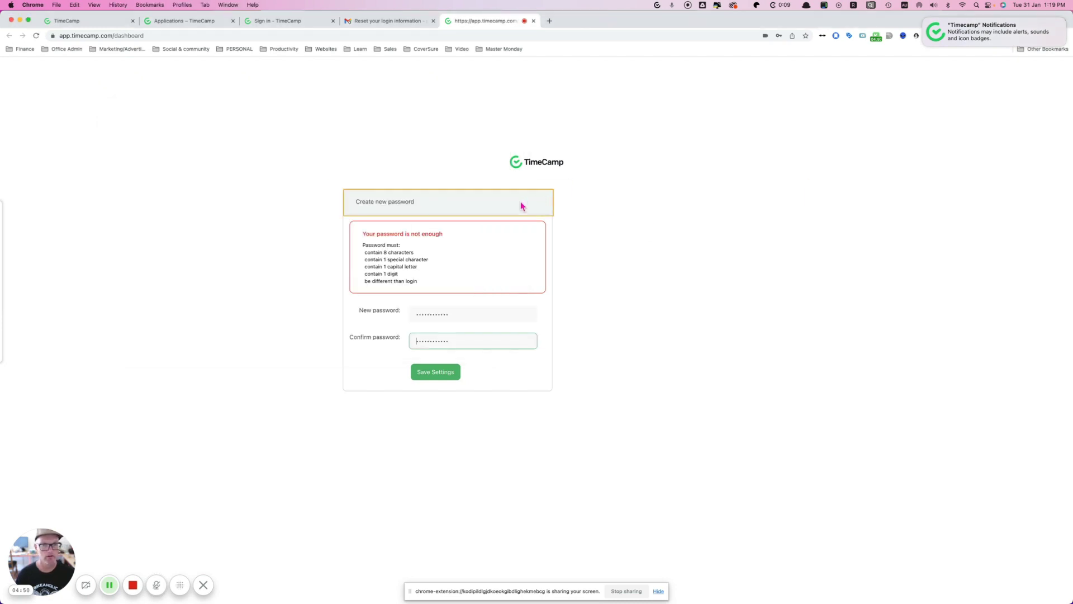
Step: Paste the 9-character password into both New password and Confirm password, then save
click(477, 202)
click(417, 314)
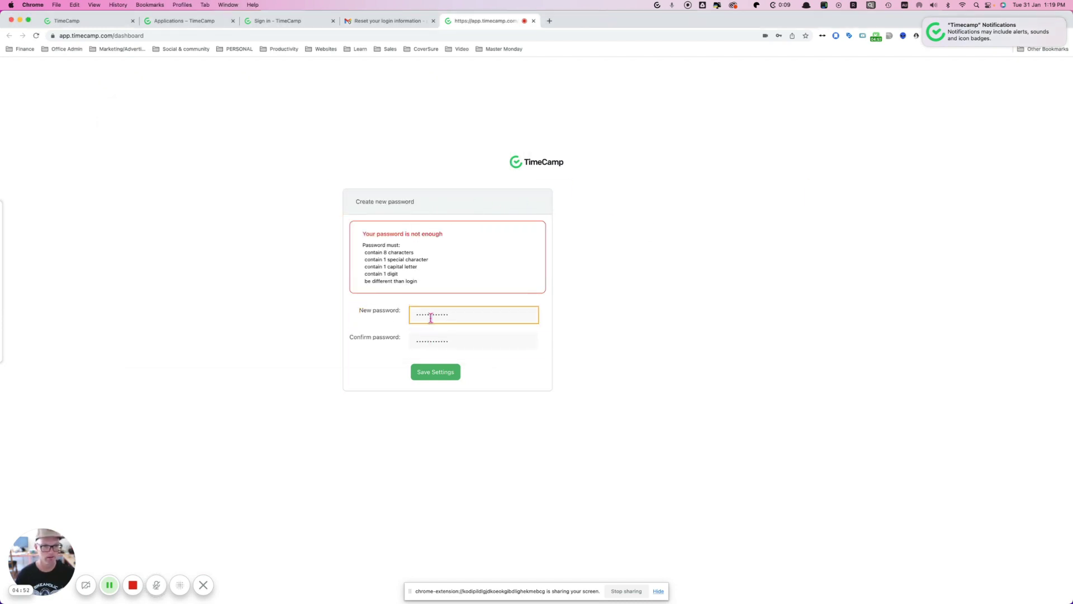
double_click(431, 314)
key(super+v)
key(Tab)
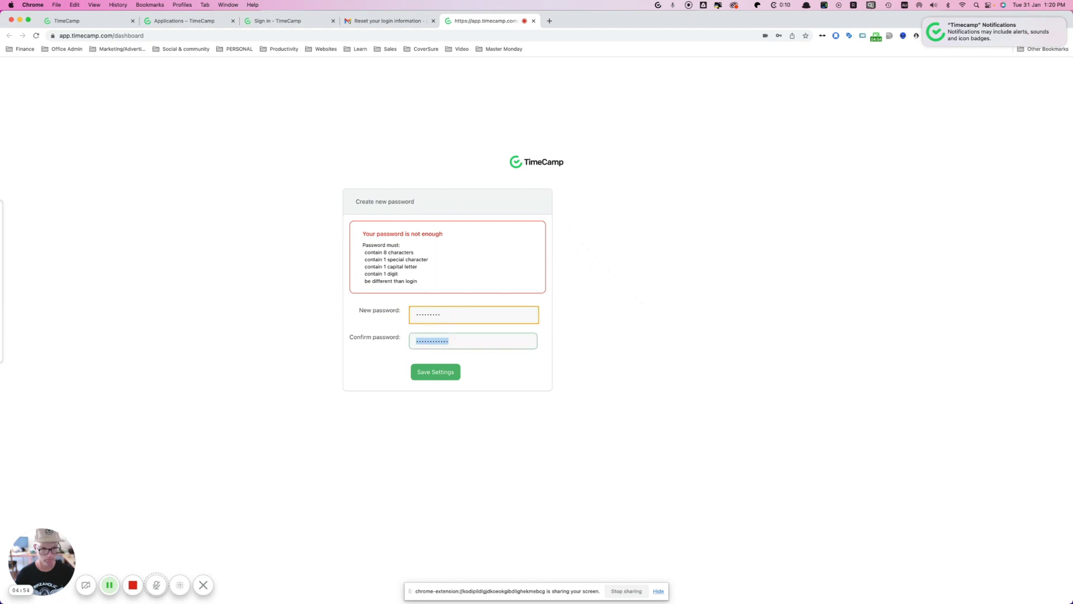
key(super+v)
click(435, 373)
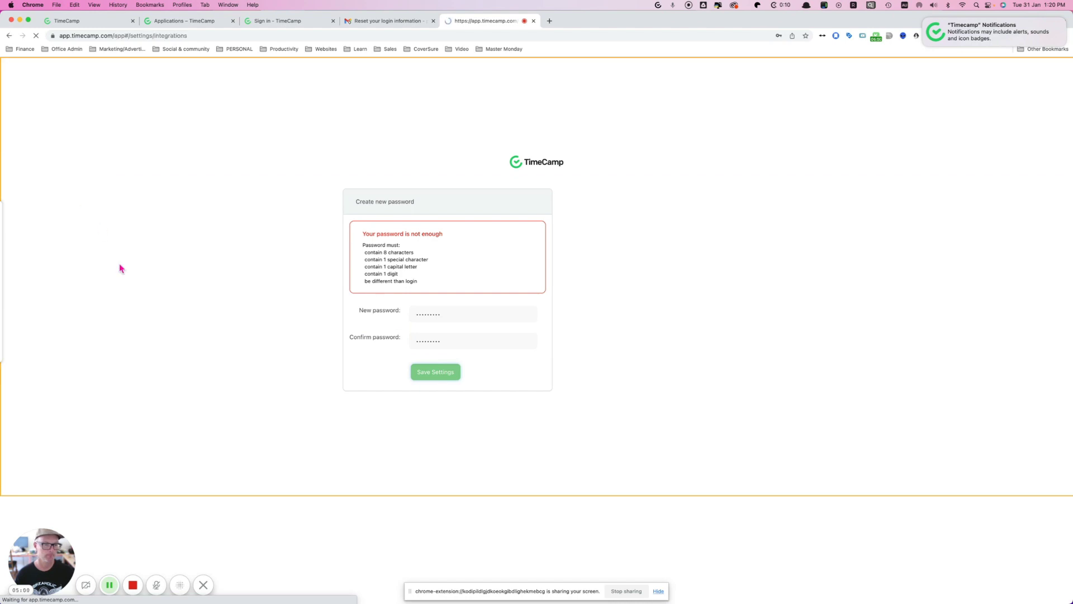
Step: Save the new password in Bitwarden's TimeCamp login item and dismiss Chrome's Update password popup
key(super+Tab)
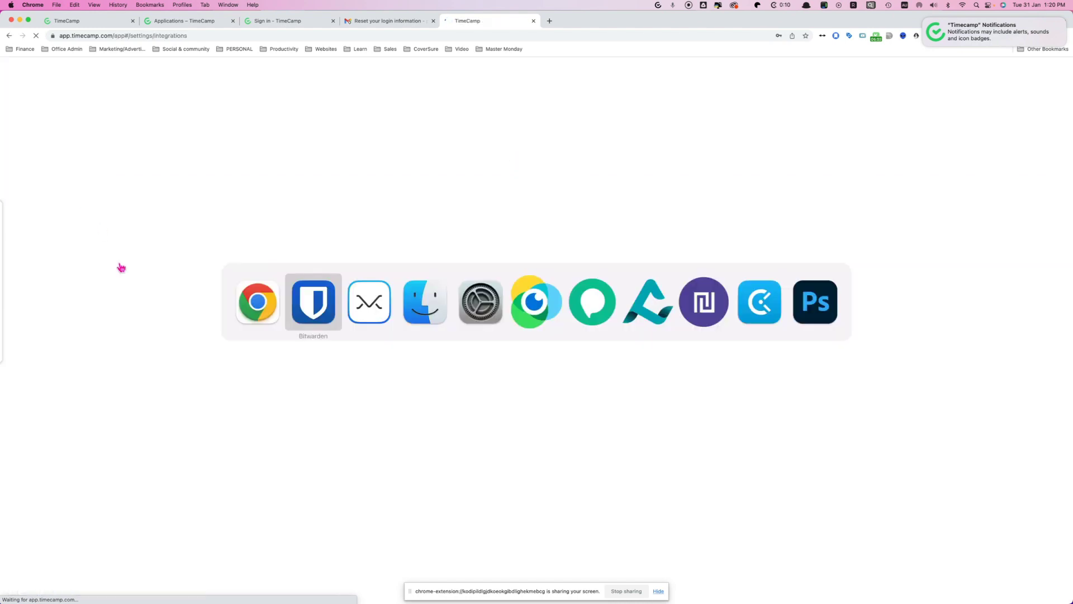
scroll(406, 222, down, 5)
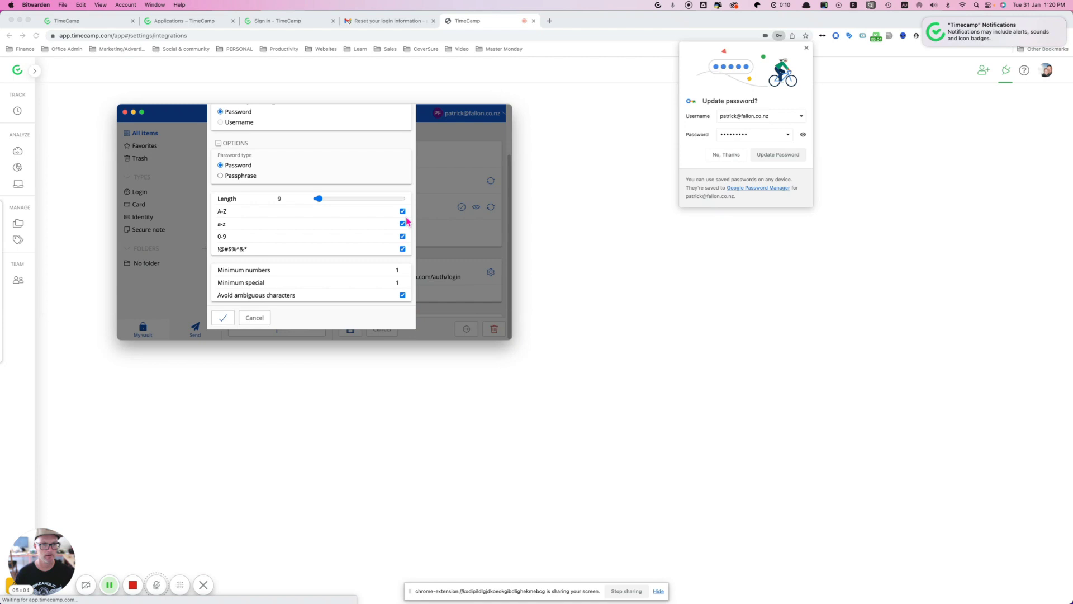
click(217, 320)
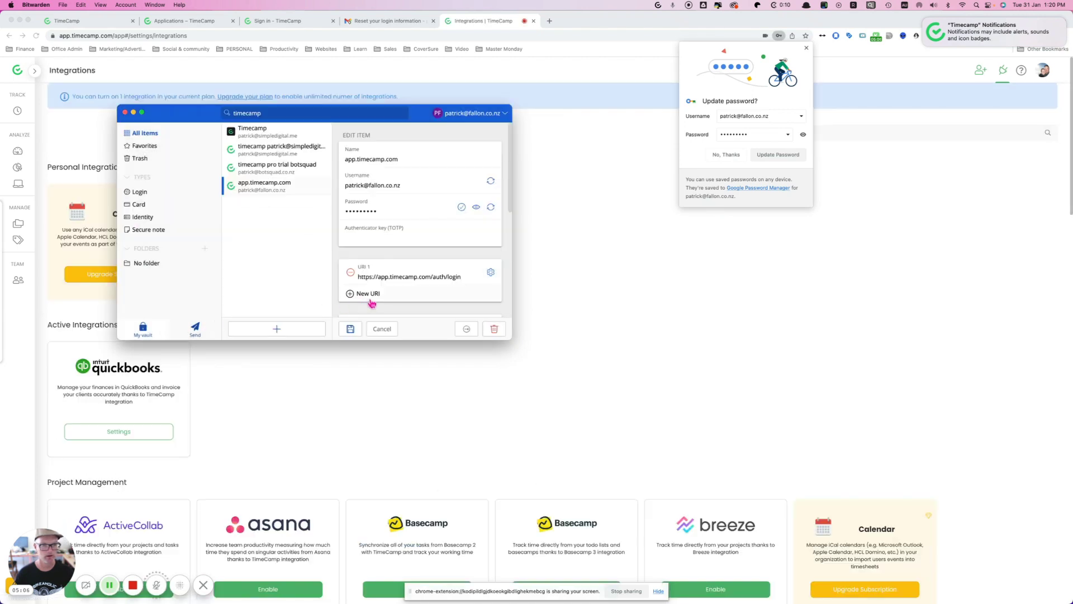
click(351, 329)
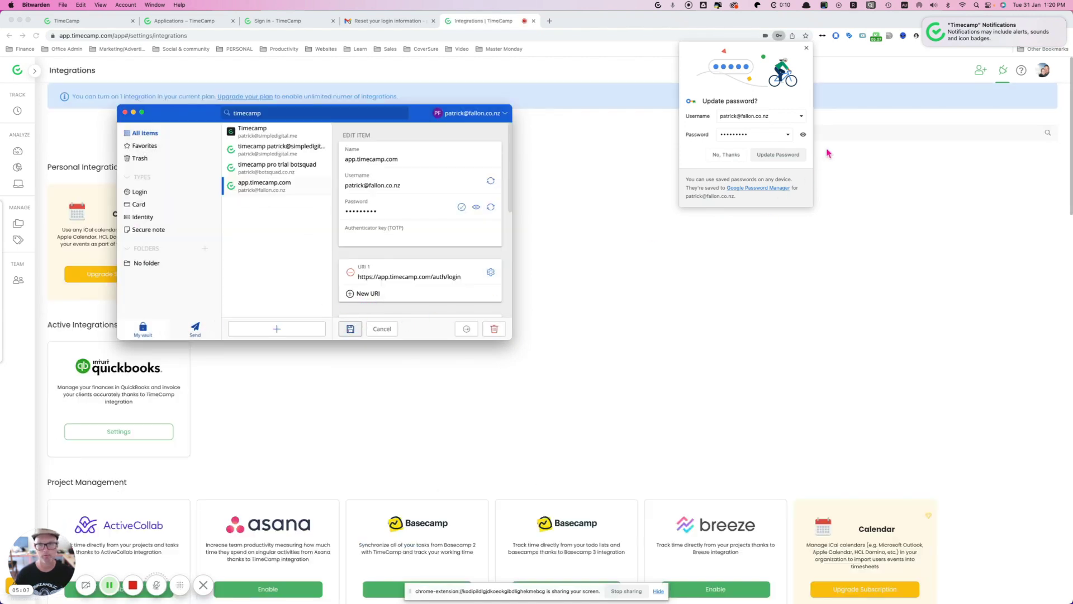
click(788, 159)
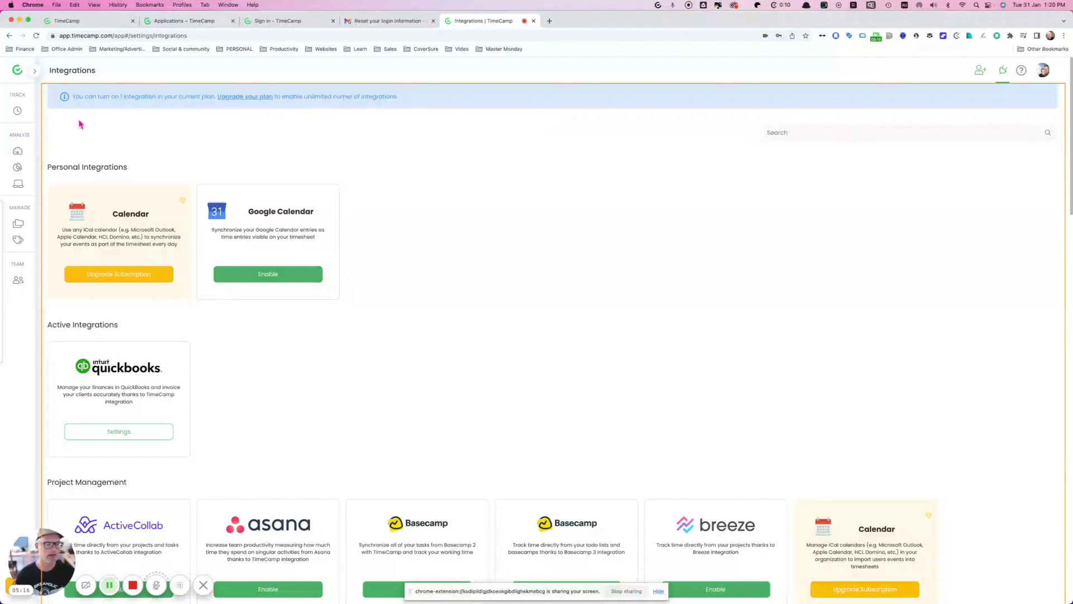
Step: Launch the TimeCamp desktop app from Finder's Applications folder to reach its login window
key(super+Tab)
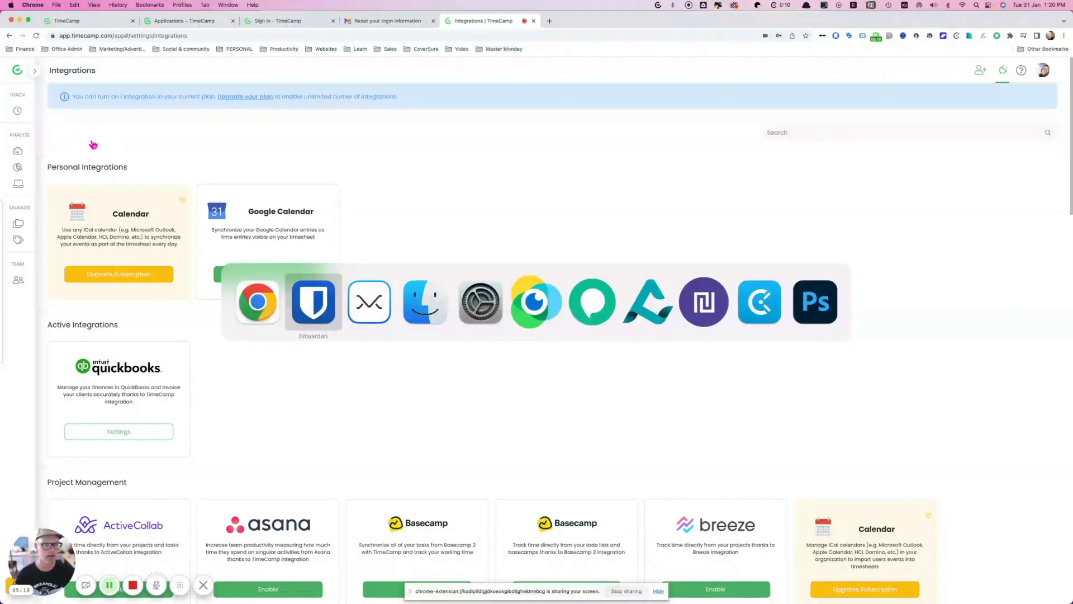
key(super+shift+Tab)
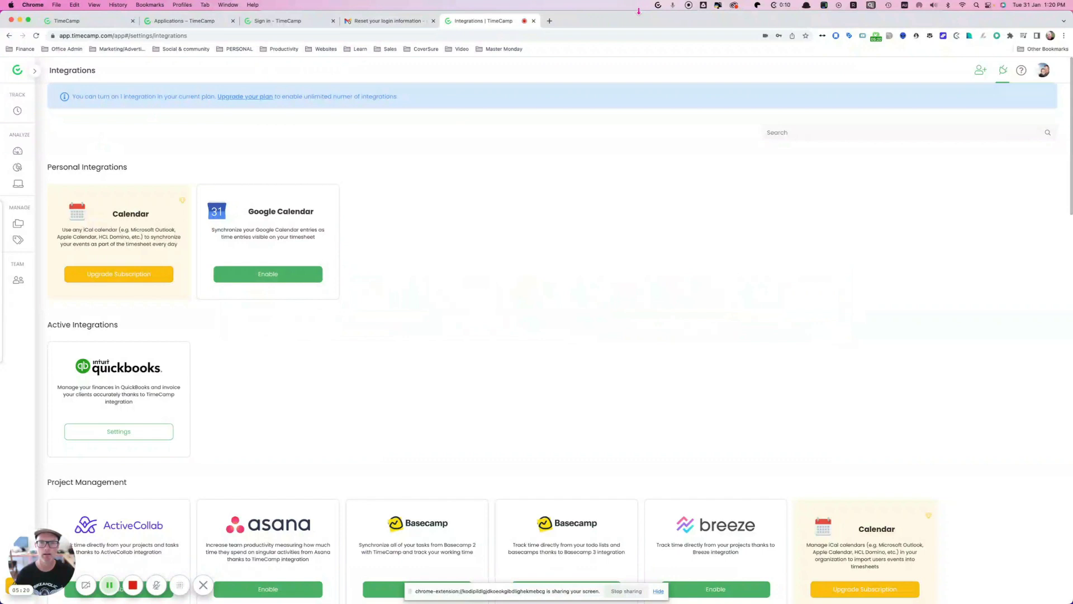
click(658, 7)
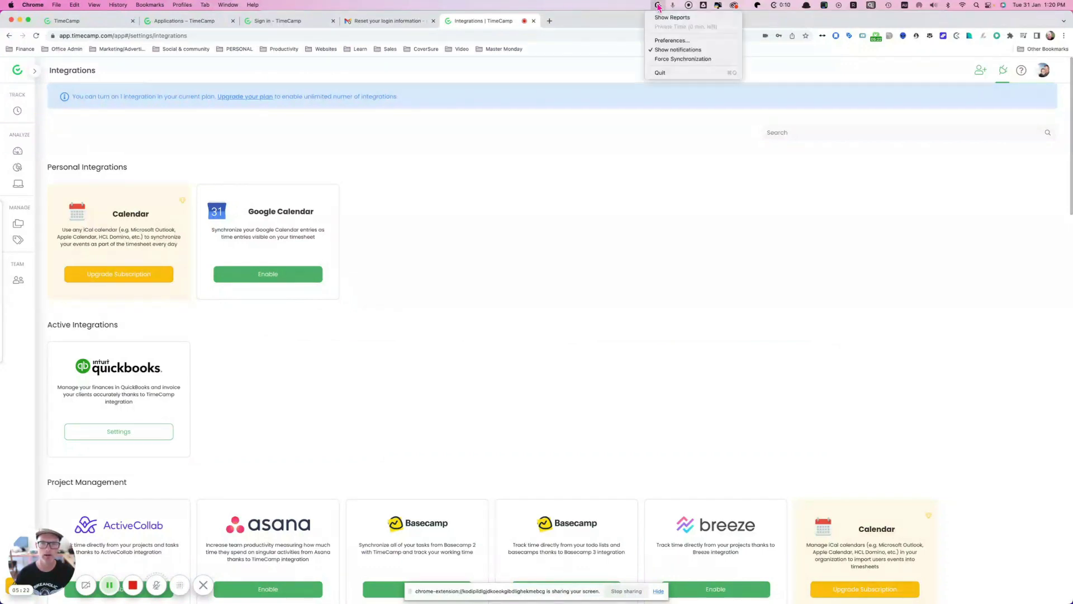
click(658, 7)
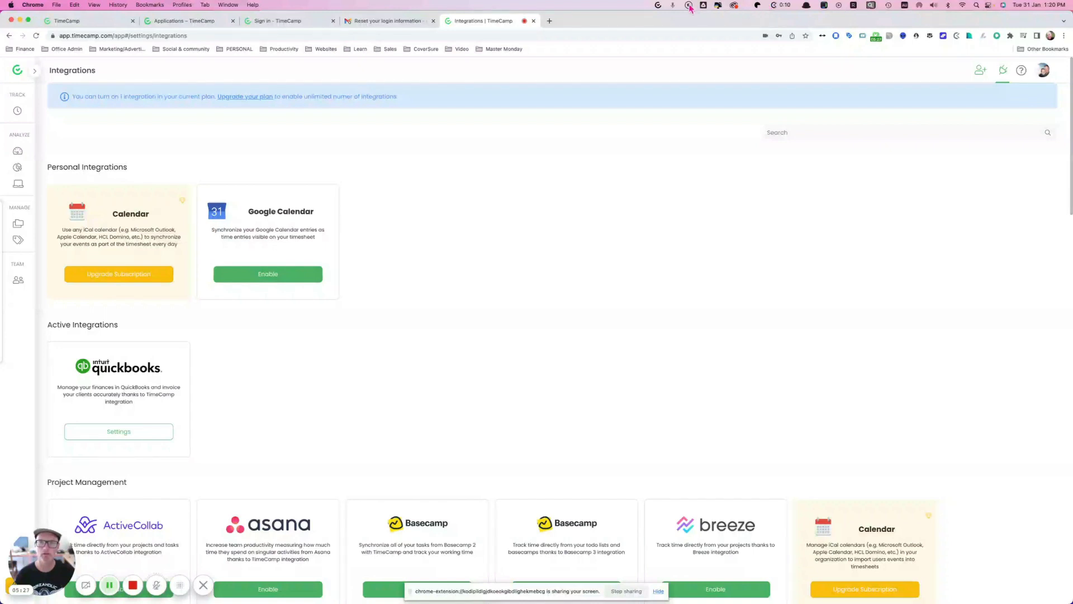
key(super+Tab)
key(super+Tab)
key(super+Tab)
key(super+Tab)
key(super+Tab)
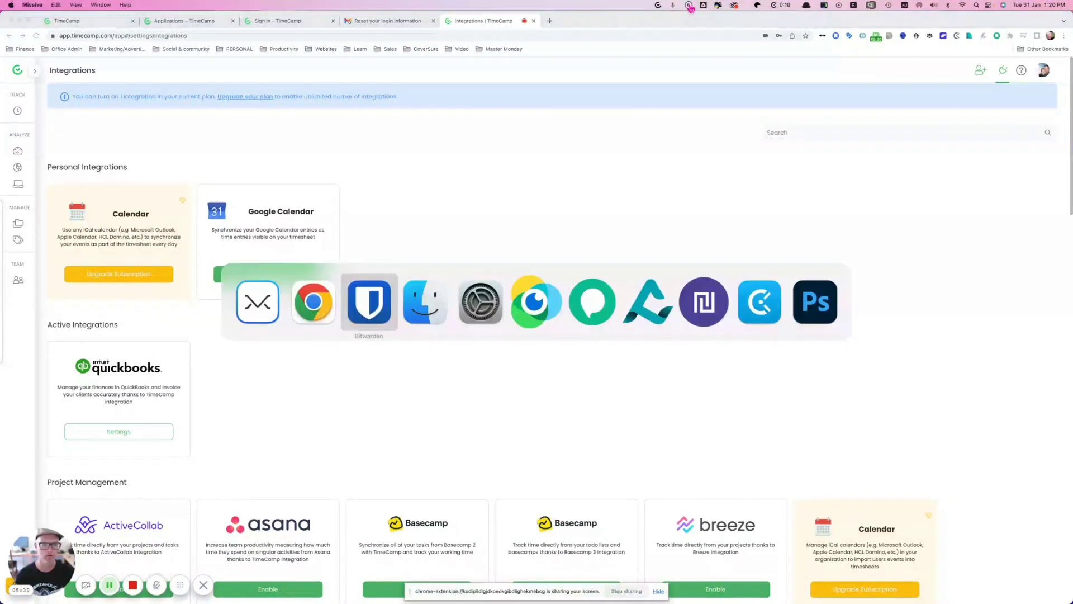
double_click(169, 117)
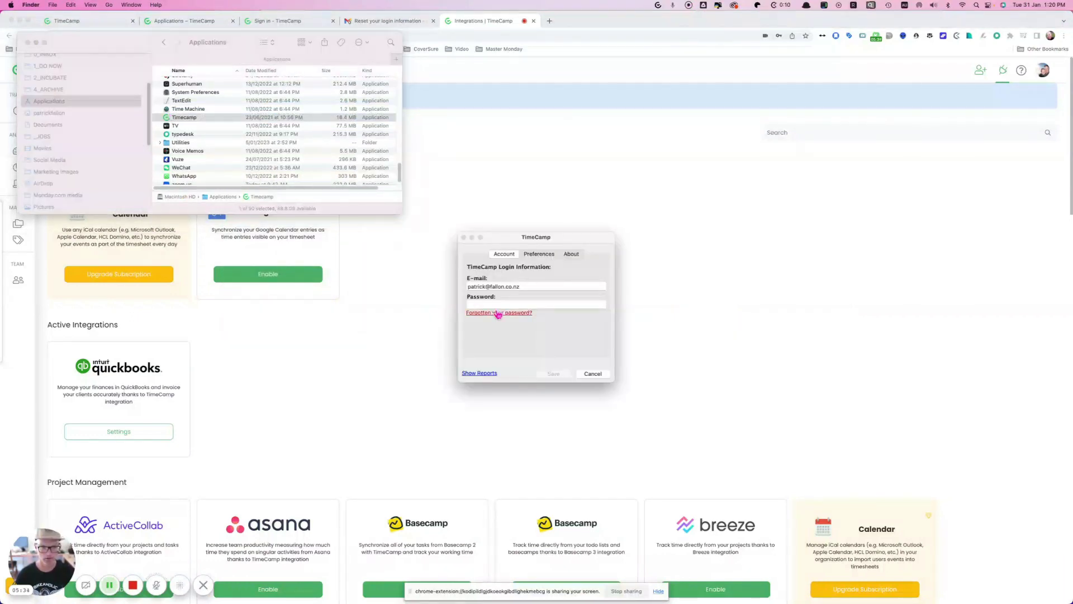
Step: Enter the account password in the TimeCamp desktop login window and save it
click(498, 312)
key(super+Tab)
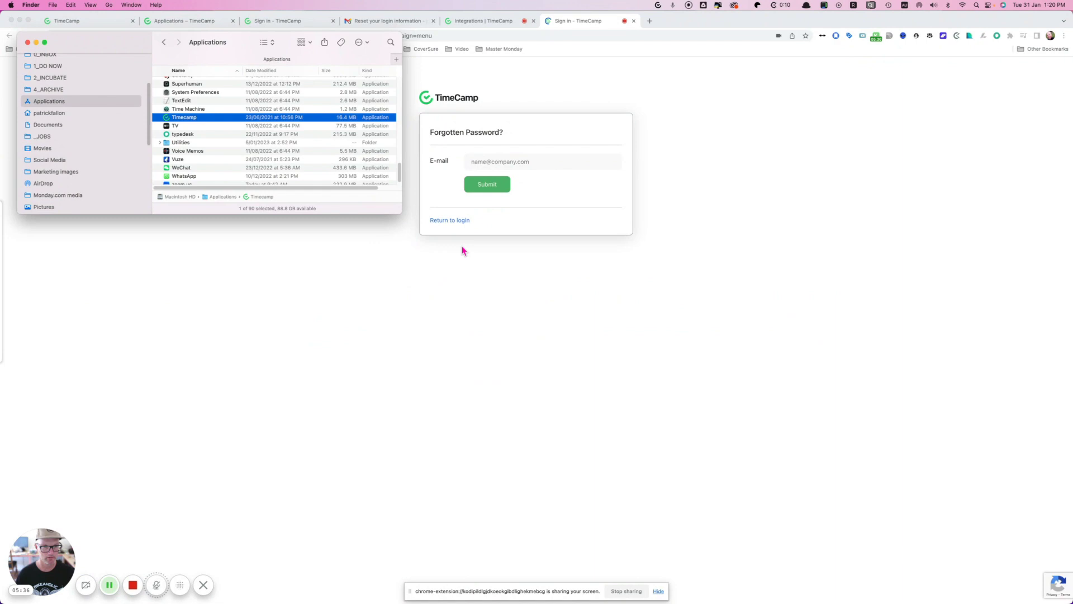
key(super+o)
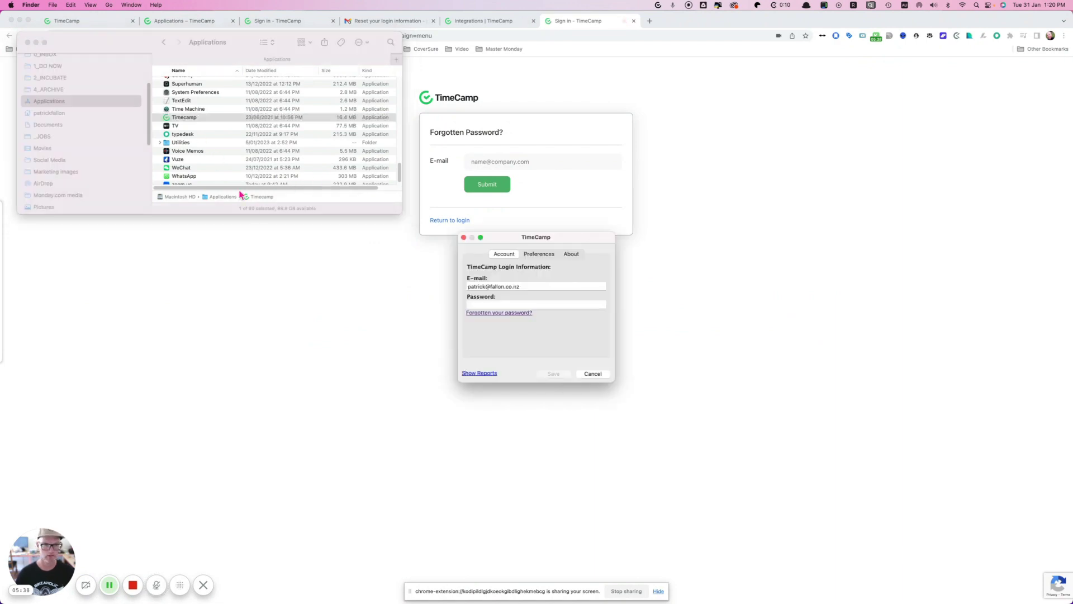
click(491, 303)
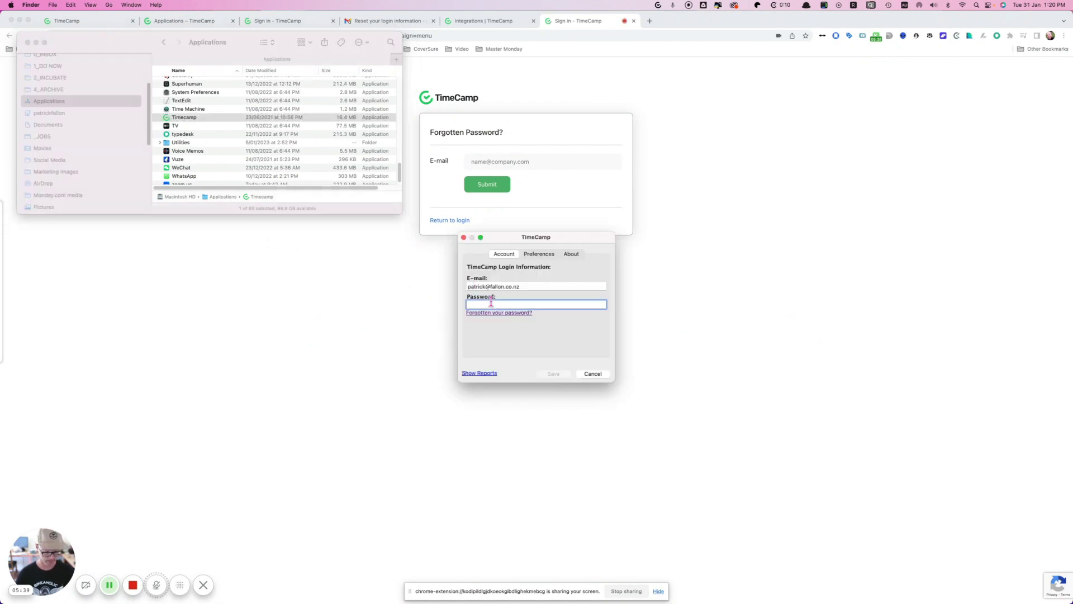
text(*********)
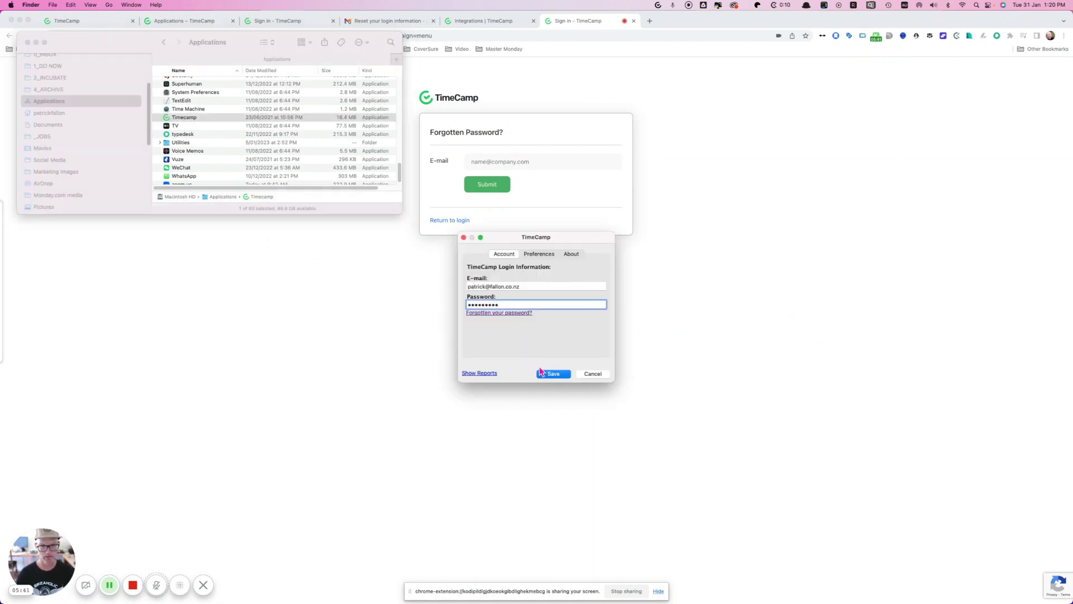
click(553, 373)
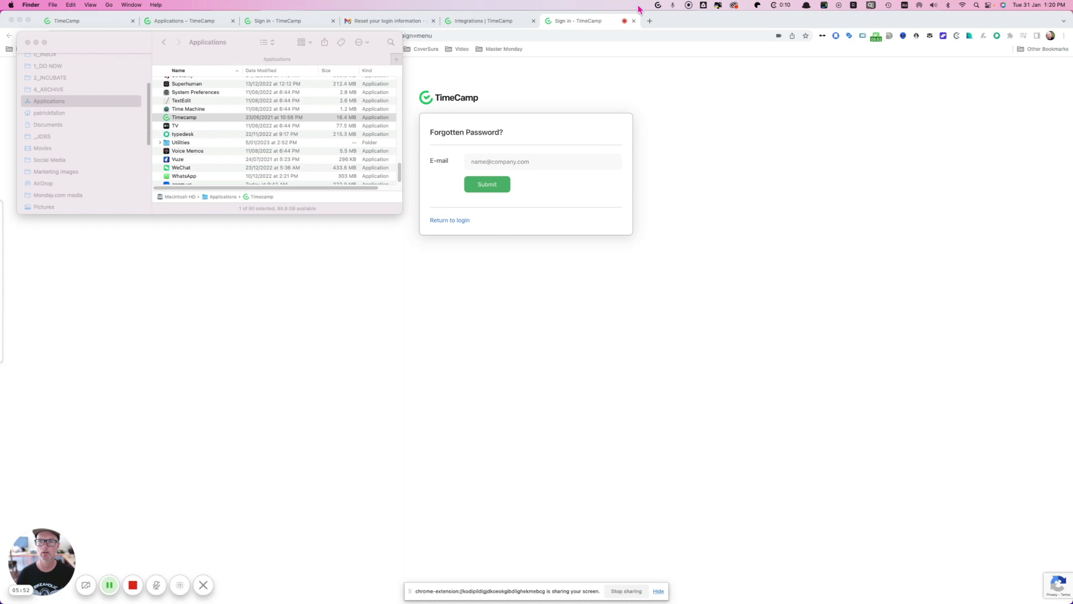
Step: Set the desktop tracker's mode to 'Auto - use keywords', then choose Preferences…
click(195, 120)
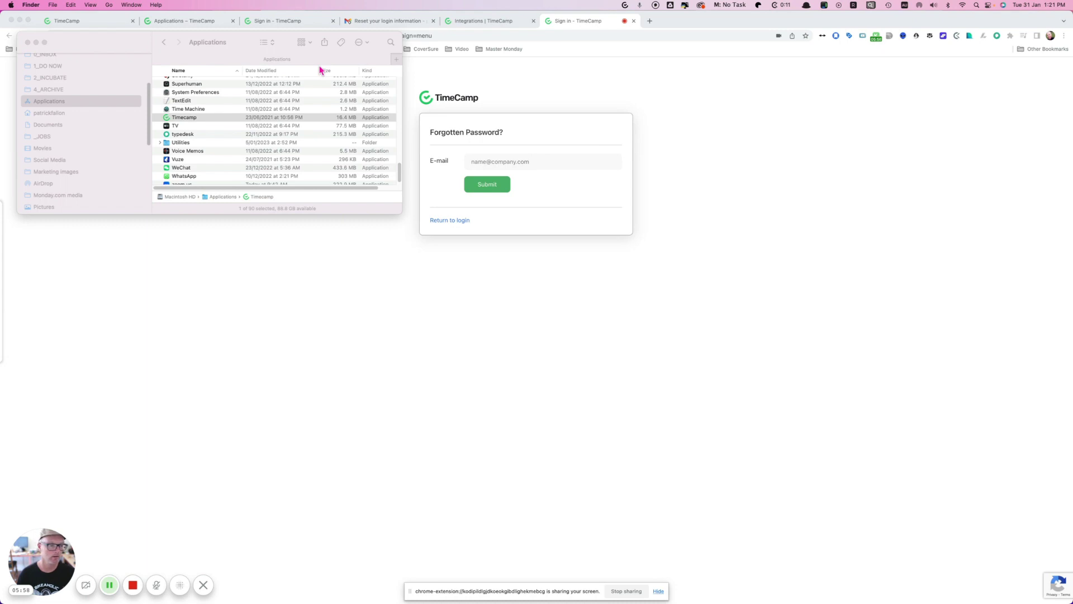
click(625, 6)
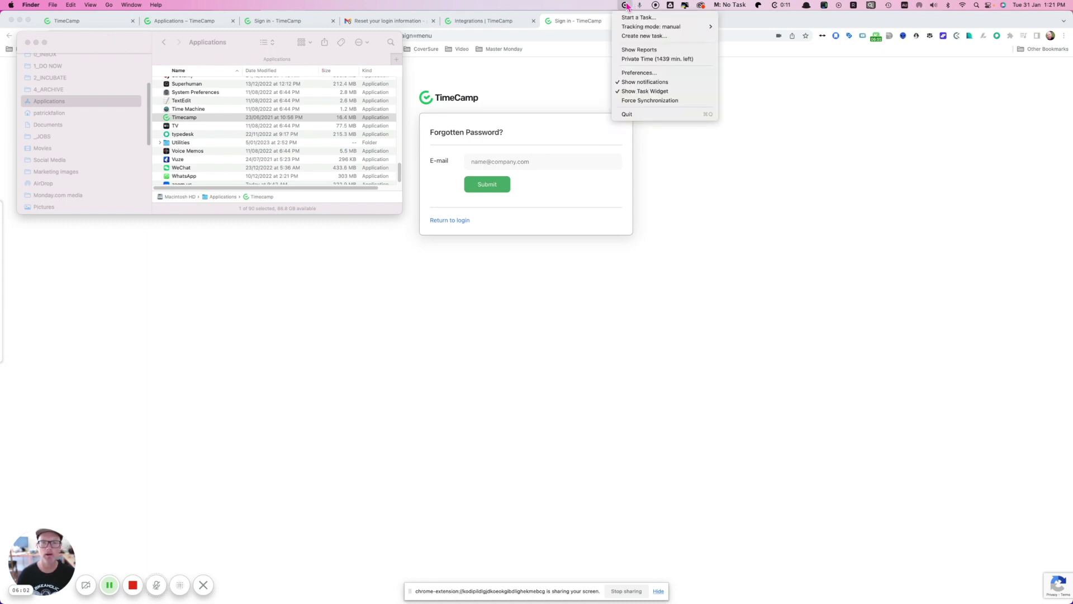
mouse_move(643, 27)
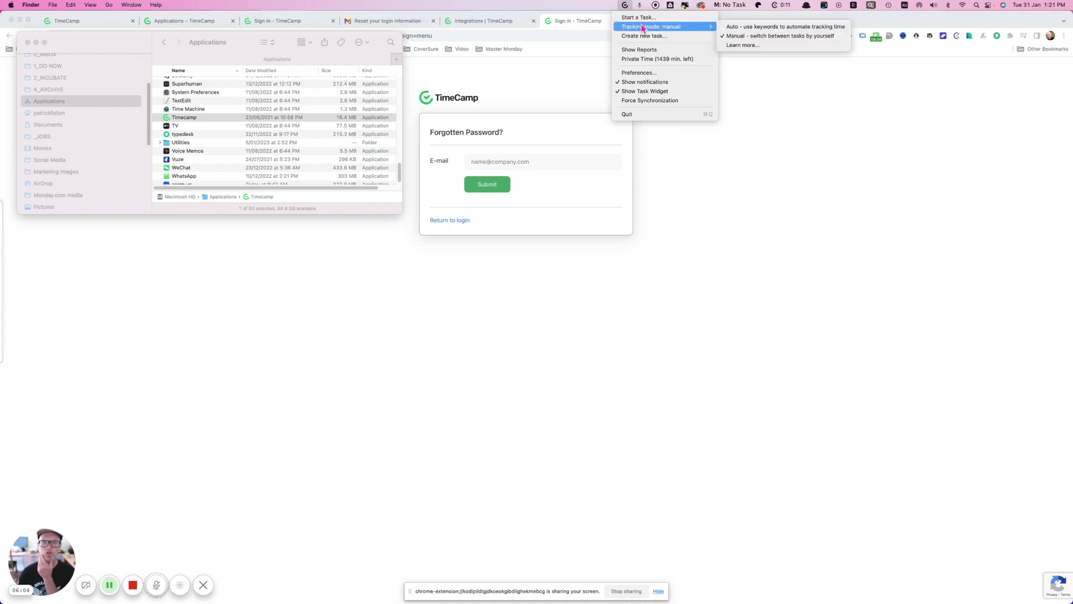
click(738, 30)
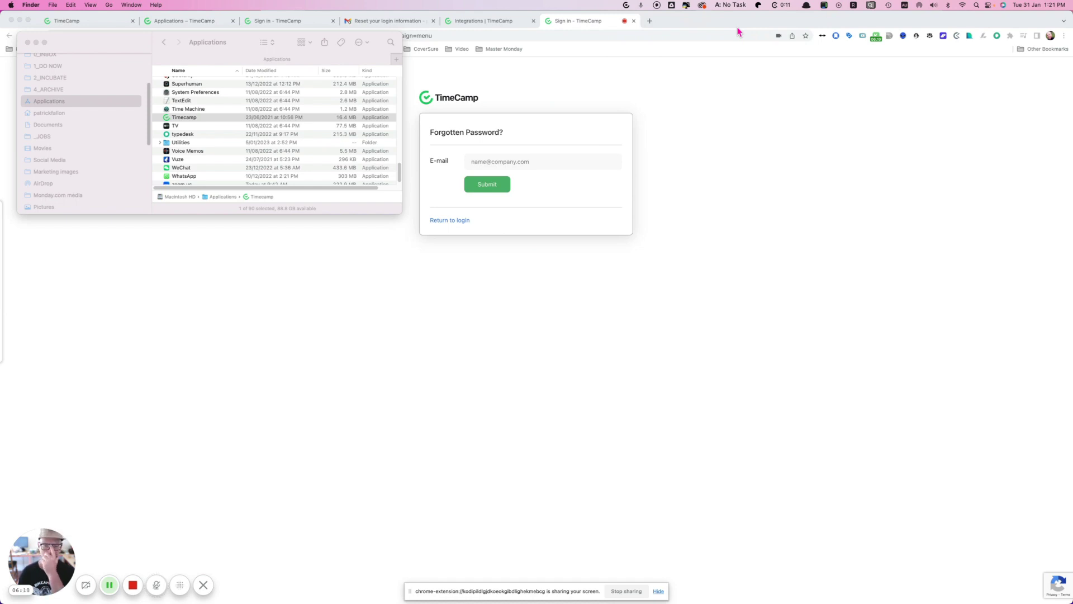
click(626, 5)
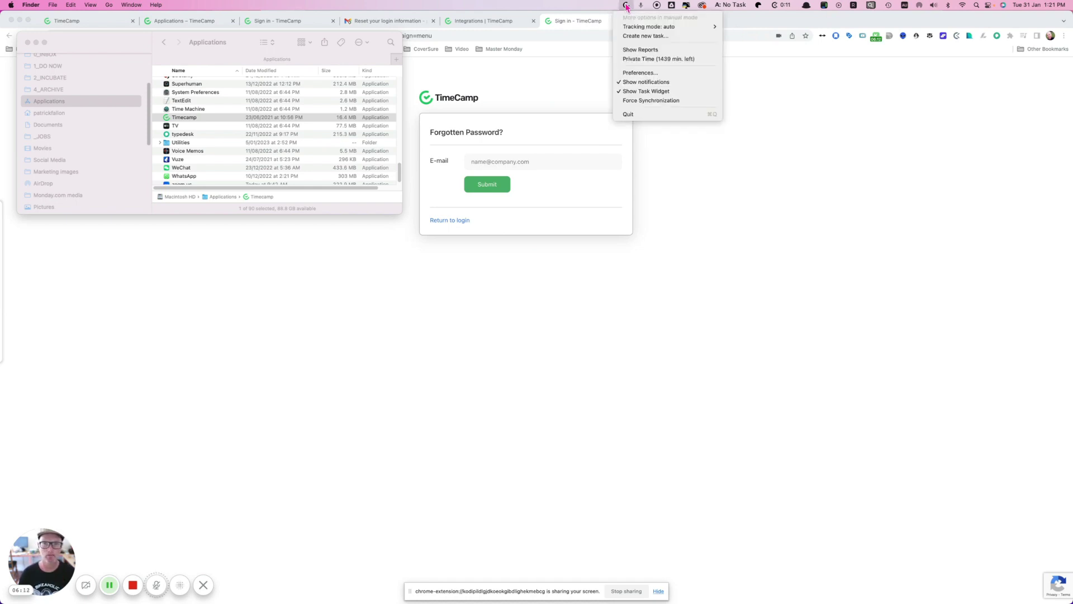
click(640, 72)
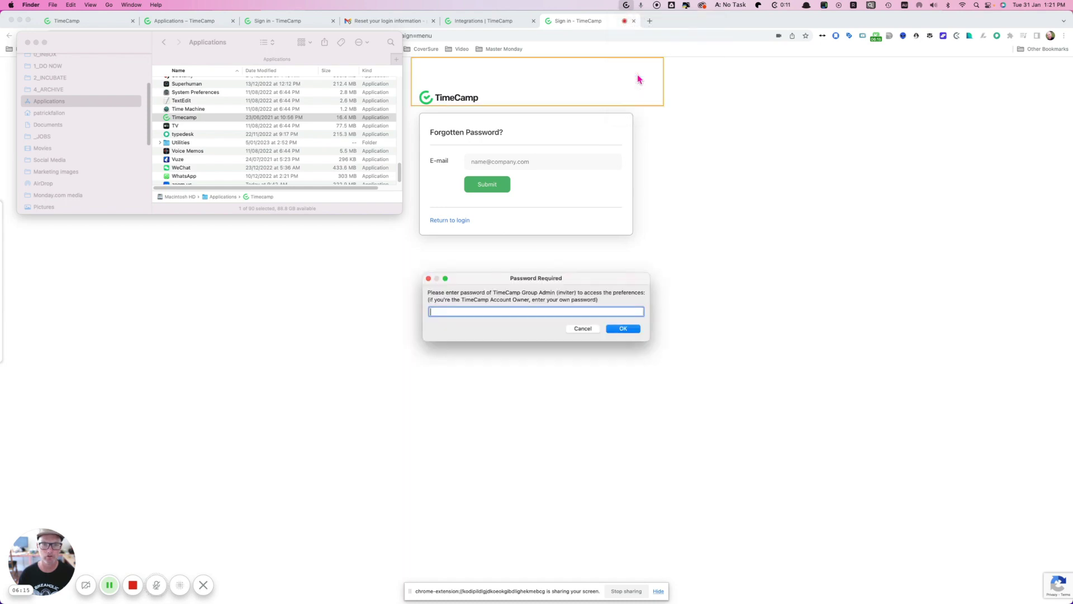
Step: Dismiss the preferences prompt, close the Forgotten Password tab, and view the Projects list
click(428, 278)
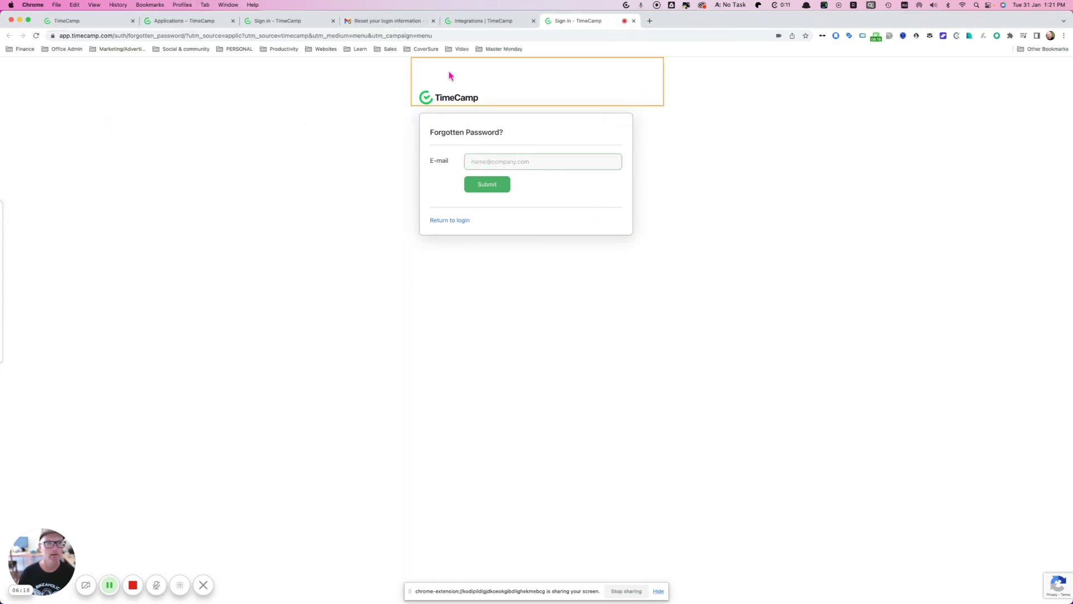
key(super+w)
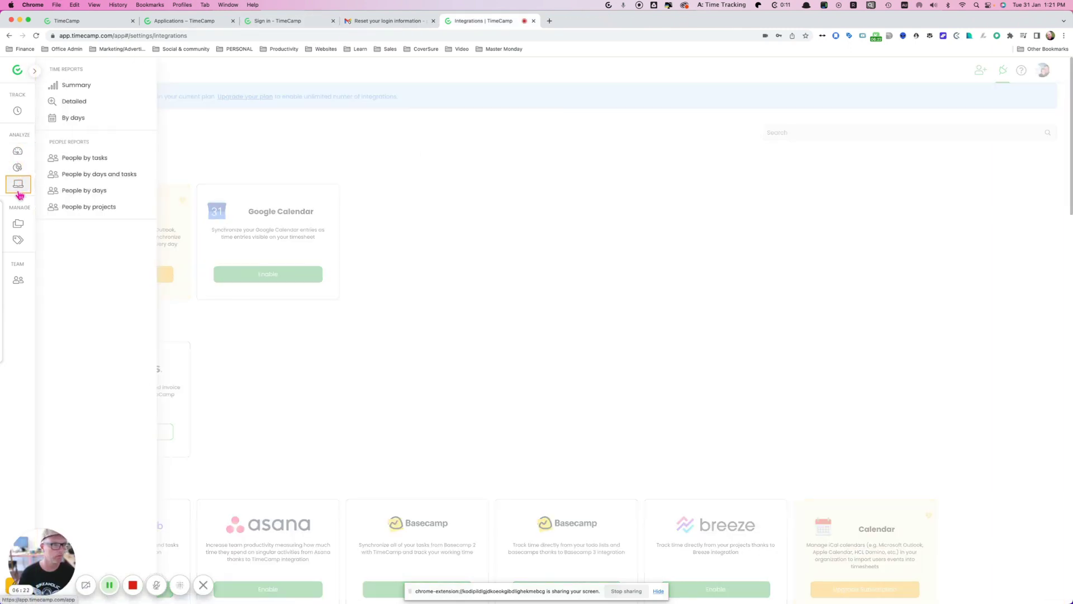
mouse_move(18, 183)
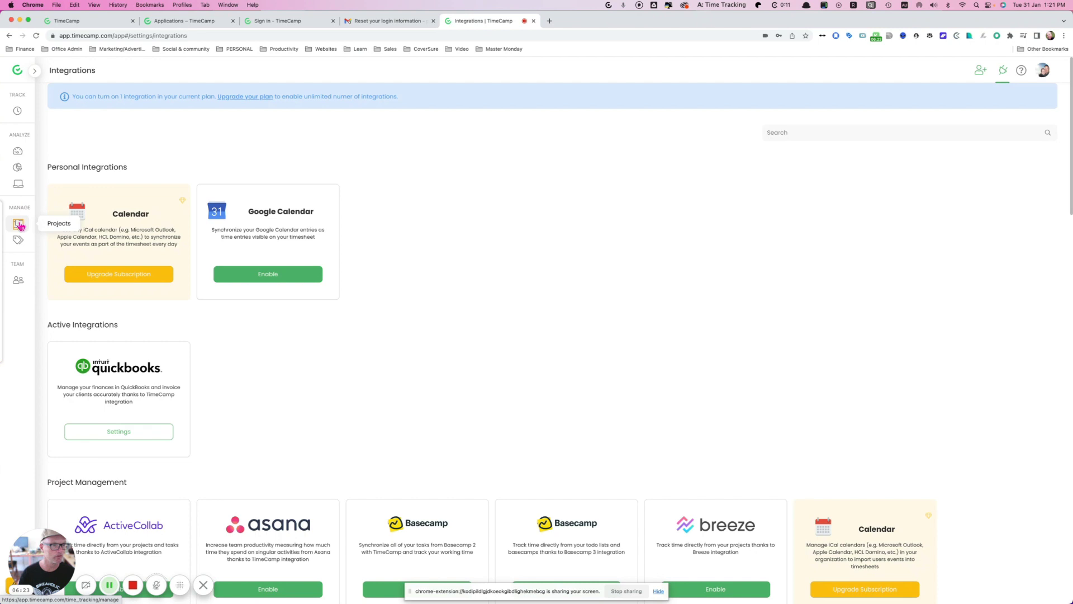
click(18, 225)
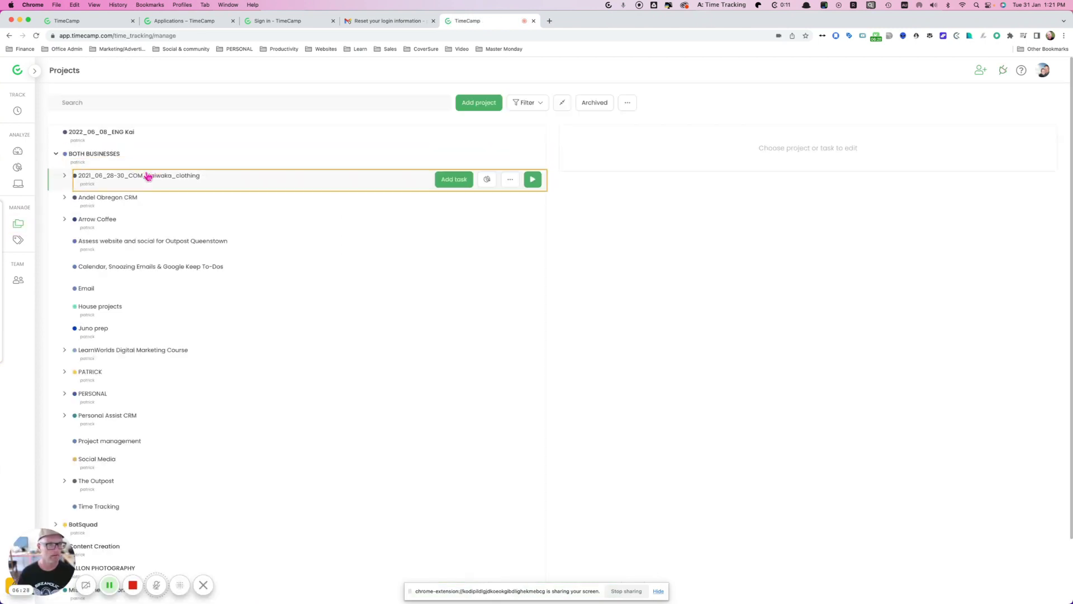
click(56, 154)
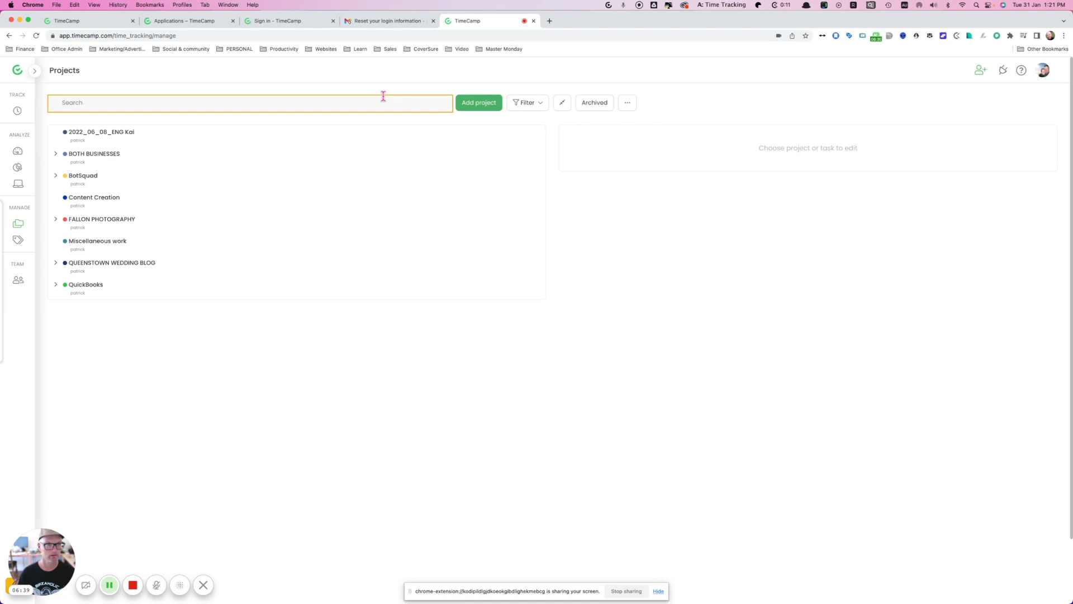
Step: Add the project 'Set up automatic time tracking in Timecamp' and open its Edit project panel
click(479, 102)
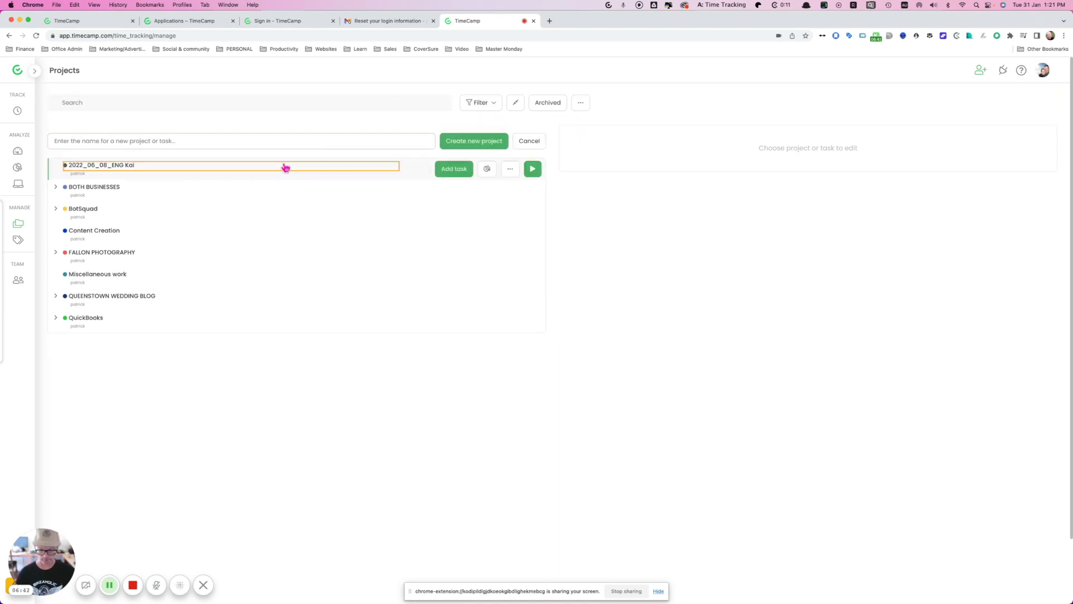
text(S)
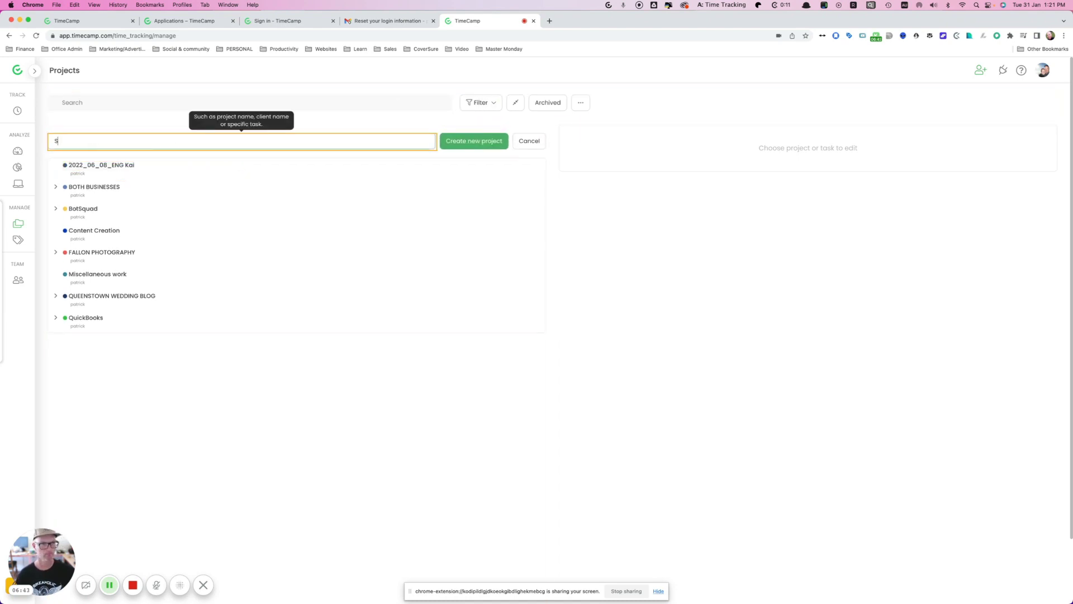
text(et up automatic time tracking)
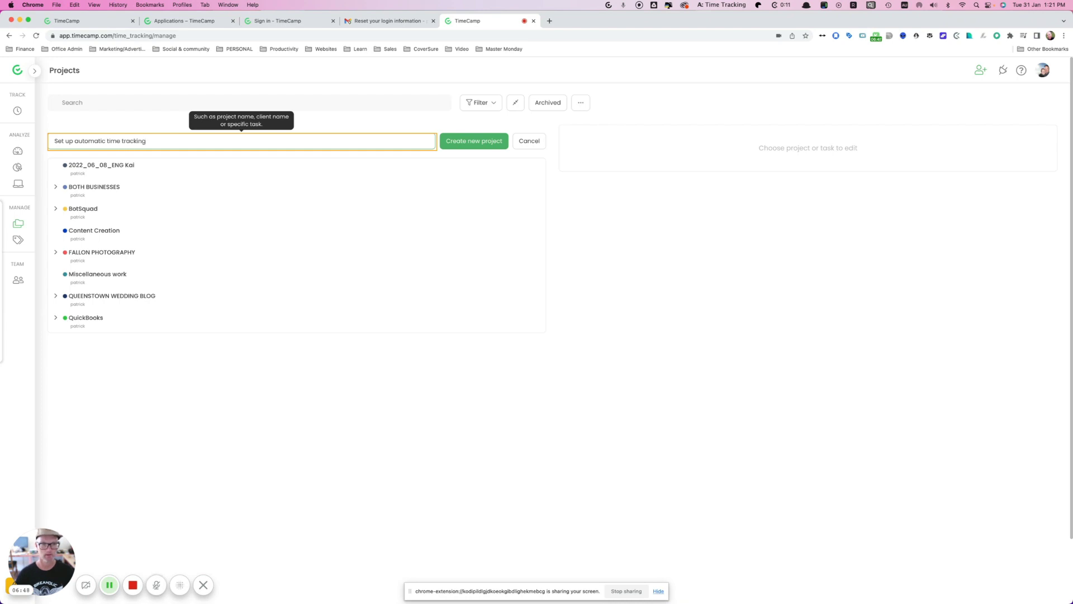
text( in Timecamp)
click(452, 141)
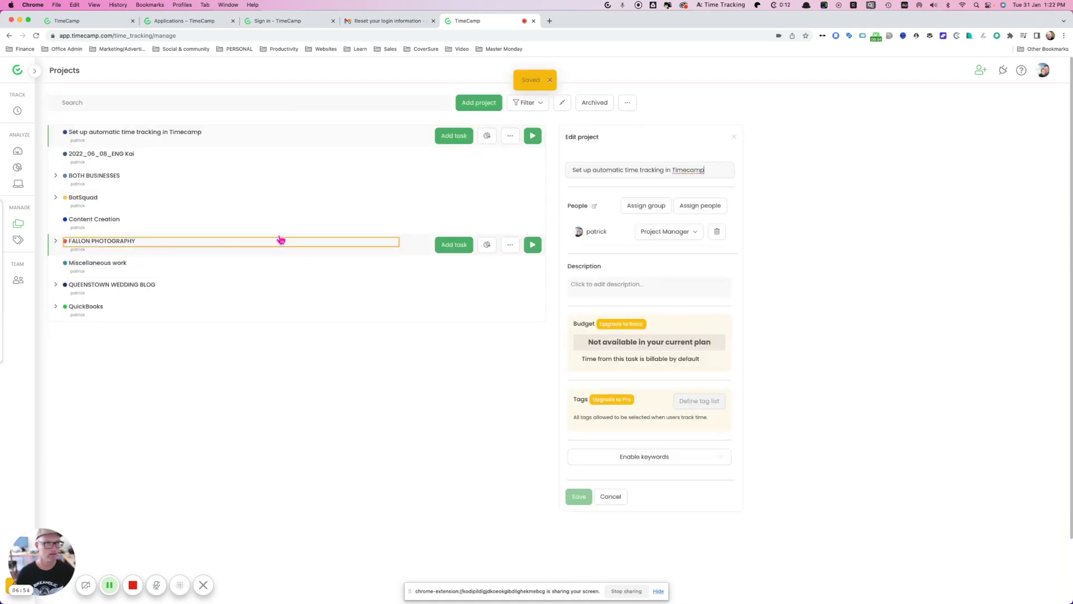
click(510, 136)
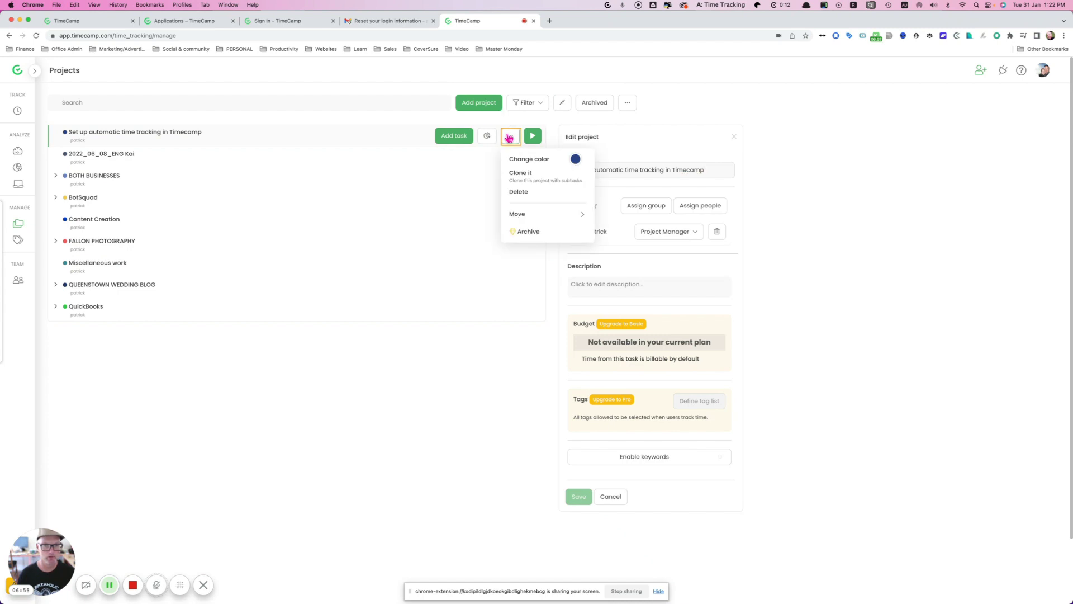
click(508, 137)
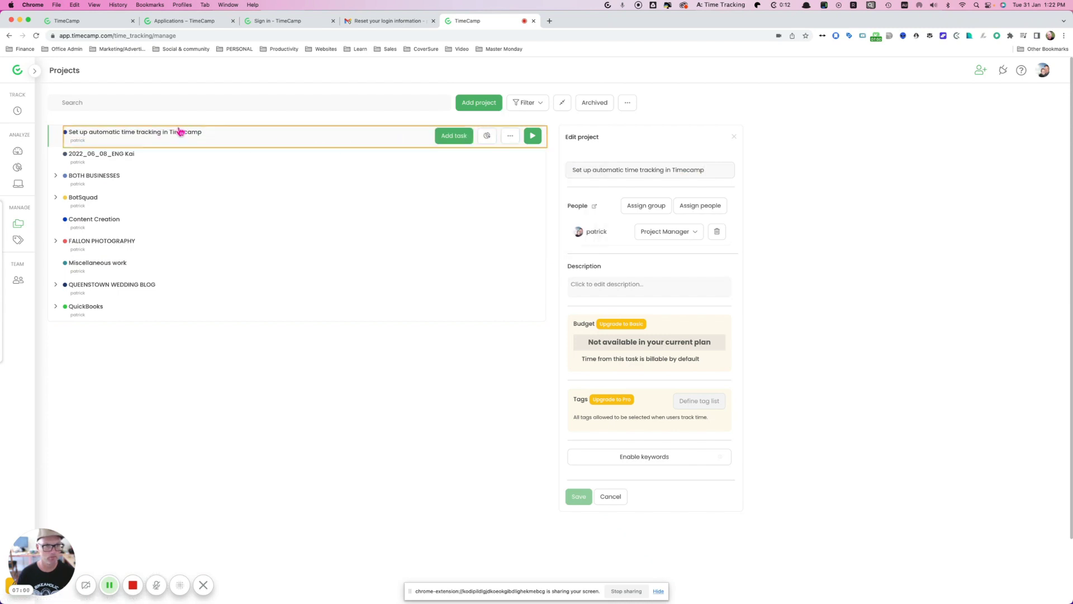
click(696, 165)
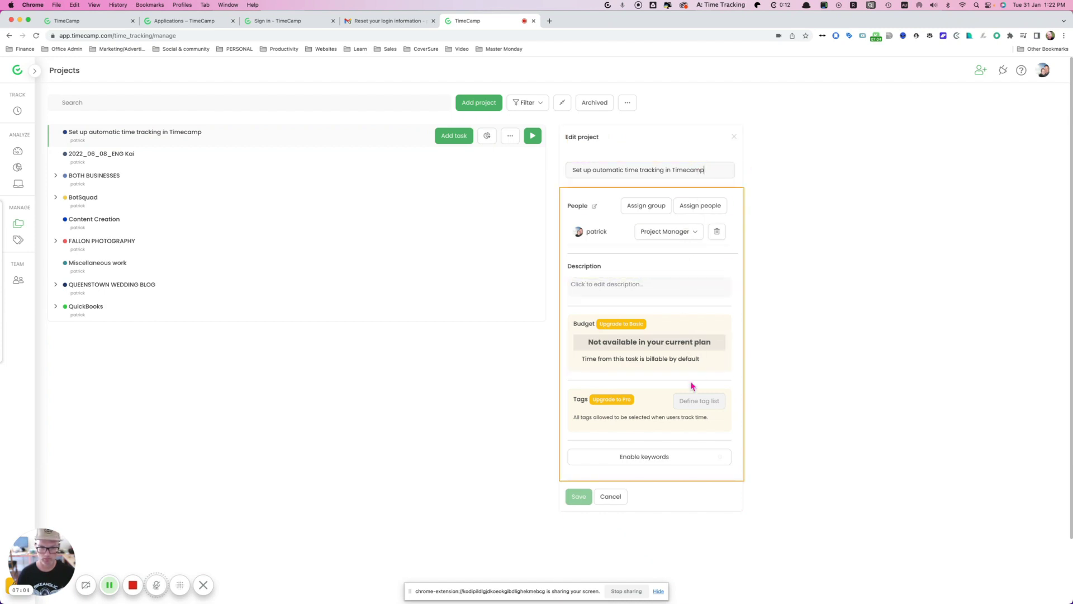
Step: Enable keywords with the rule 'timecamp' on the project, save, and open the Timesheet
click(646, 462)
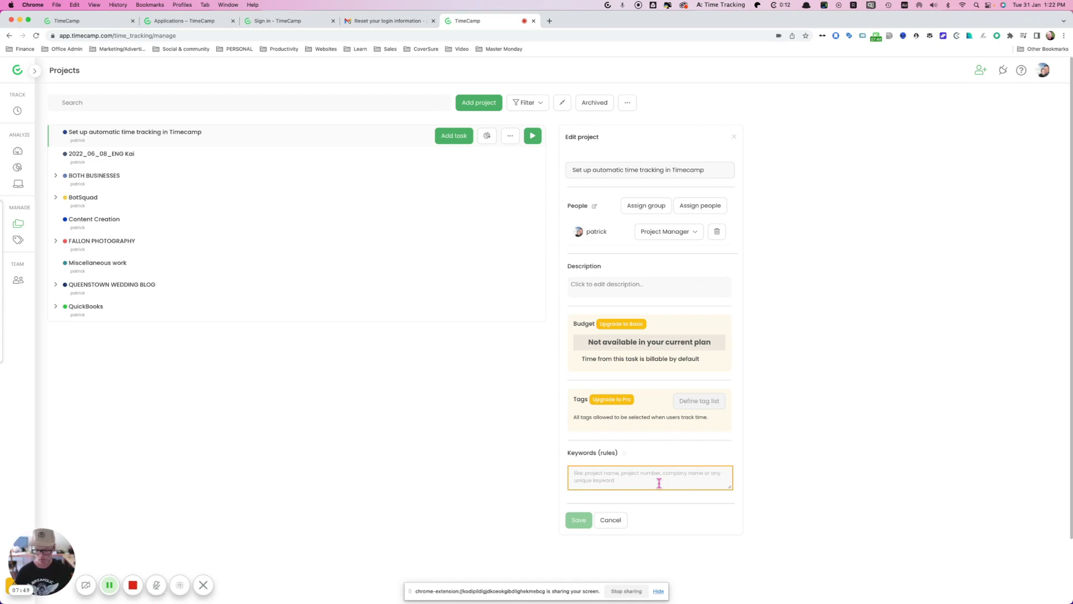
text(timecamp)
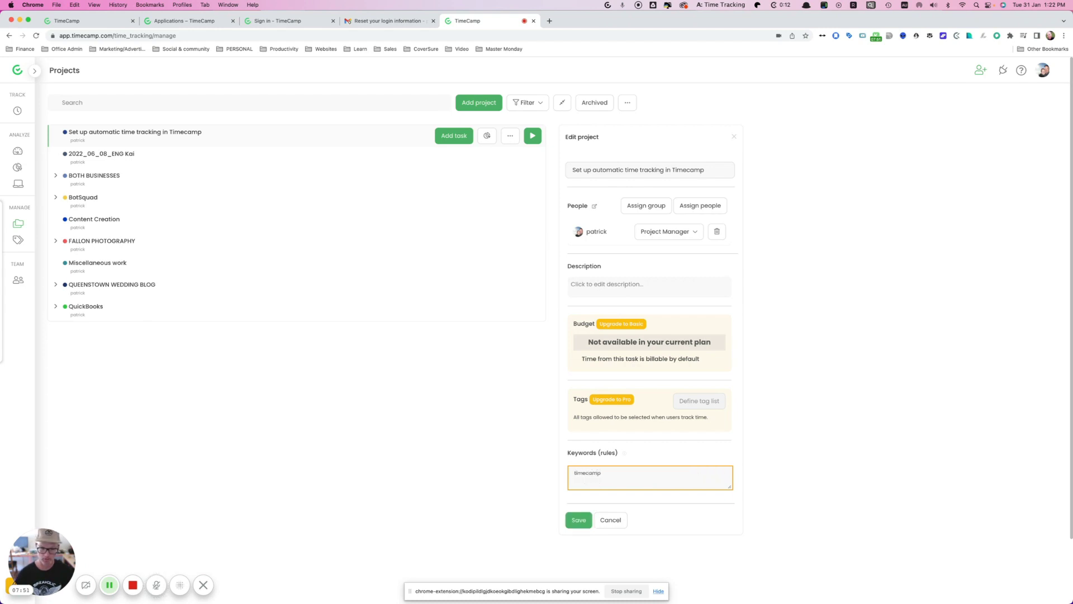
click(576, 521)
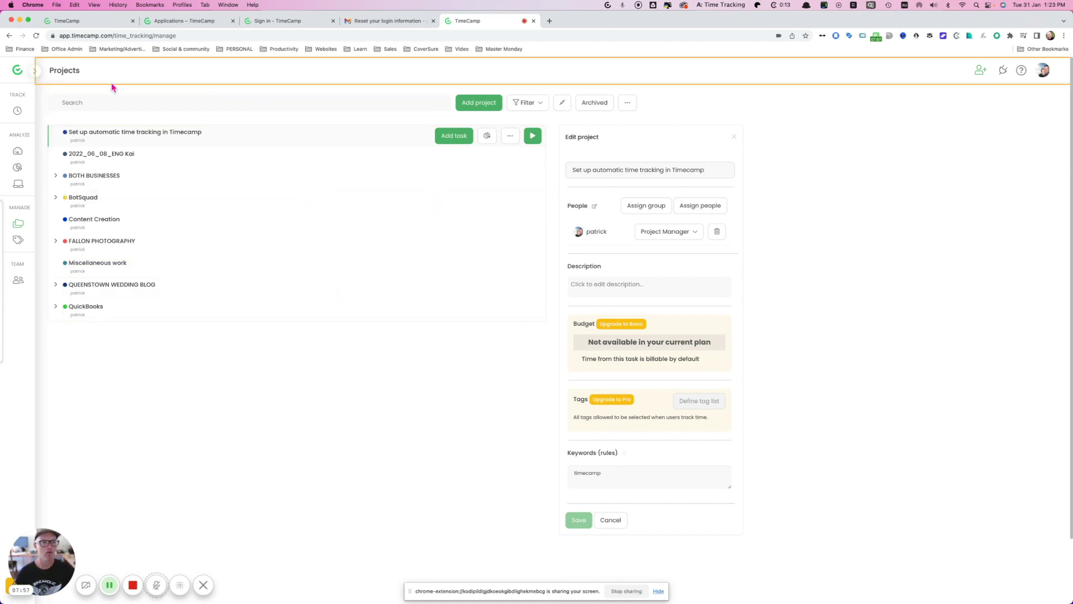
click(17, 111)
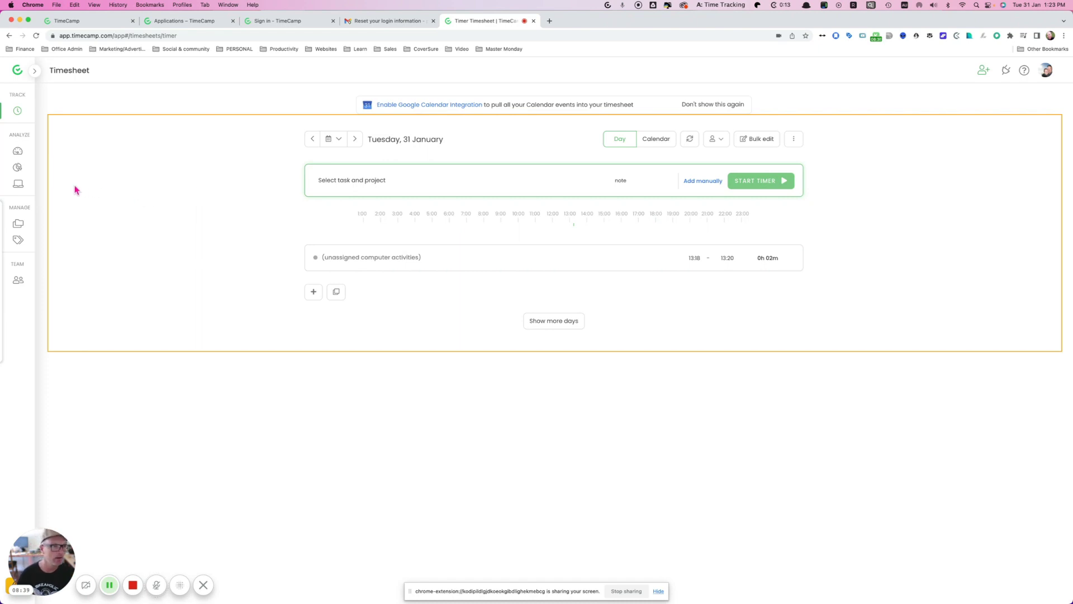
Step: Review today's Timesheet showing 0h 02m of unassigned computer activities
mouse_move(18, 168)
mouse_move(18, 189)
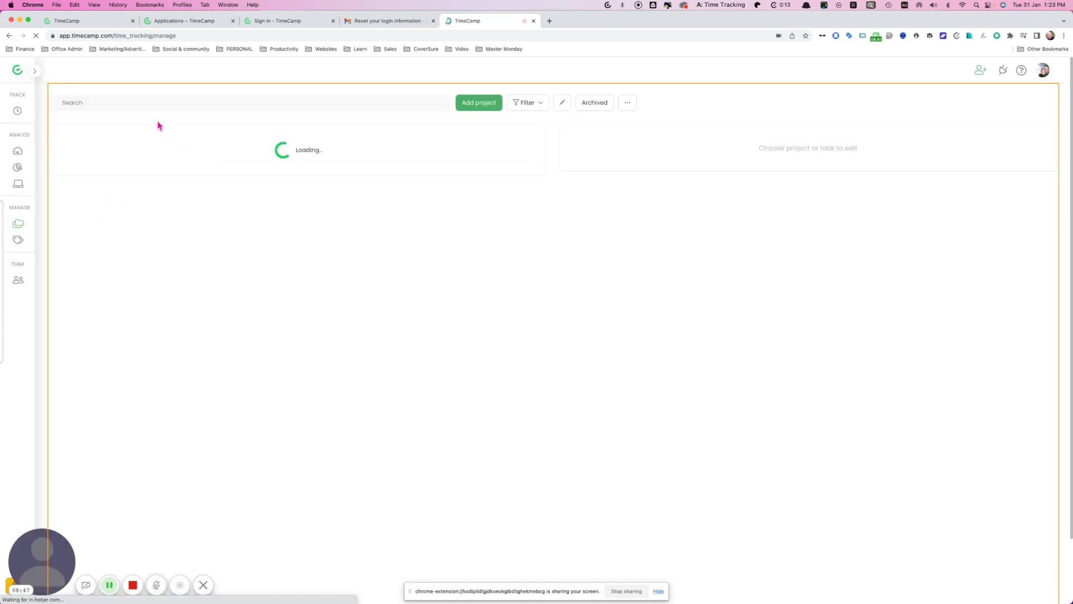
Step: Create a new project named 'Emails'
click(134, 107)
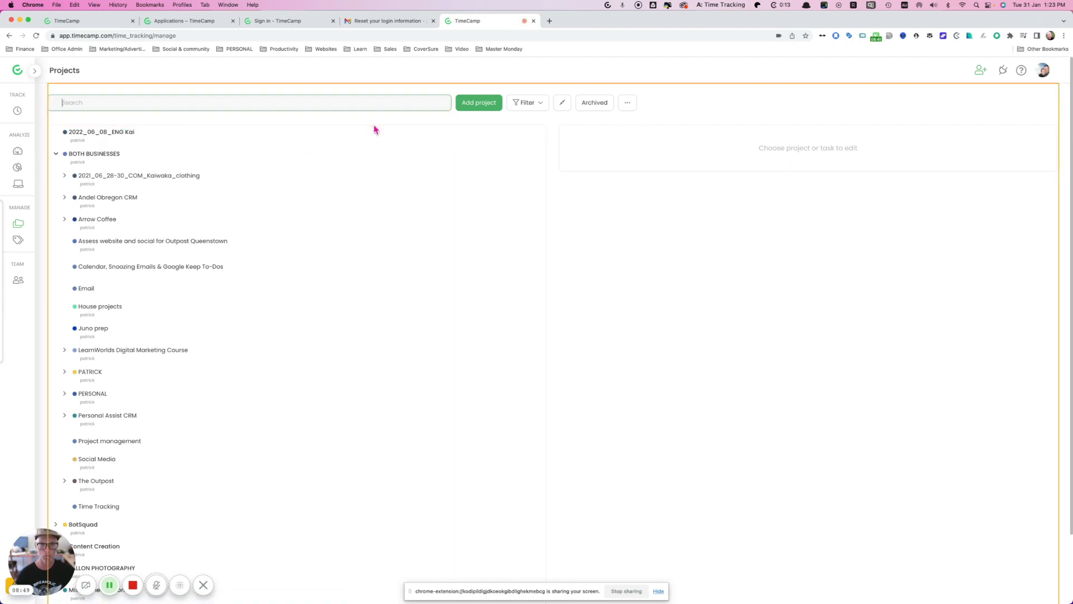
click(494, 105)
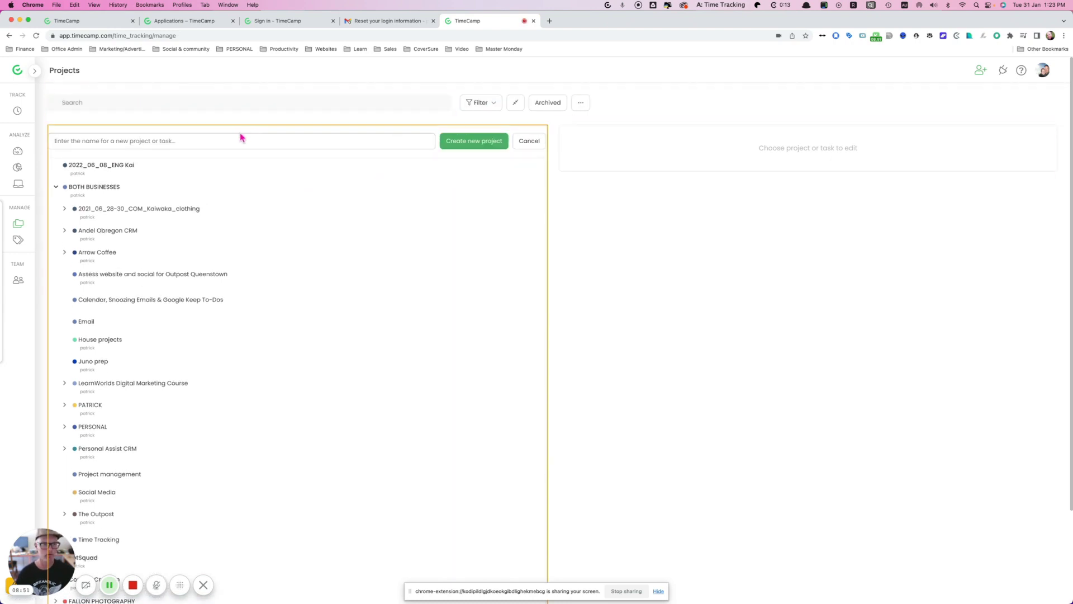
text(Emai)
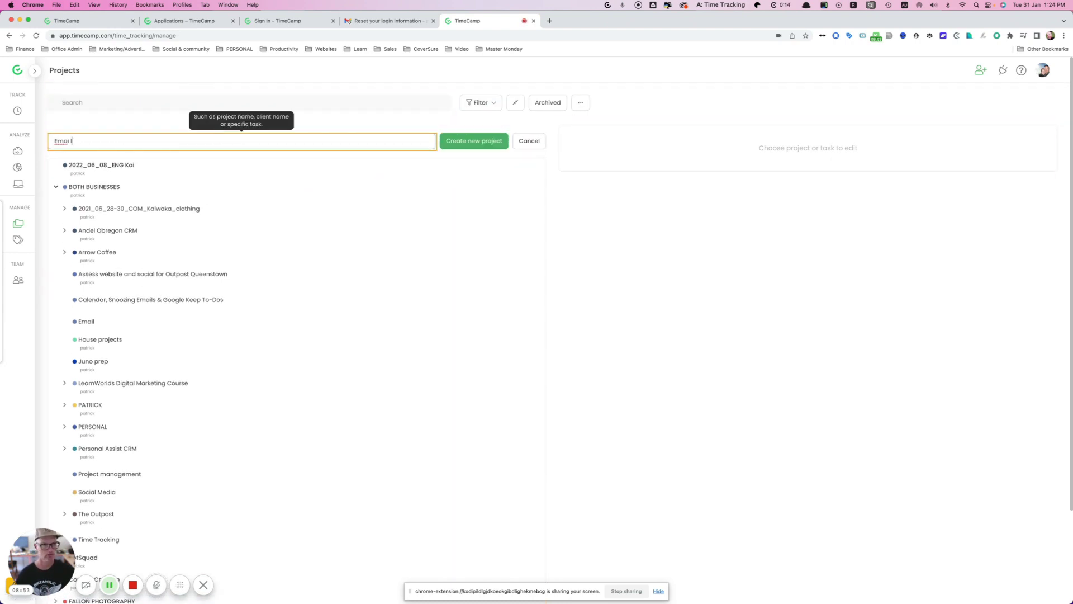
text(ls)
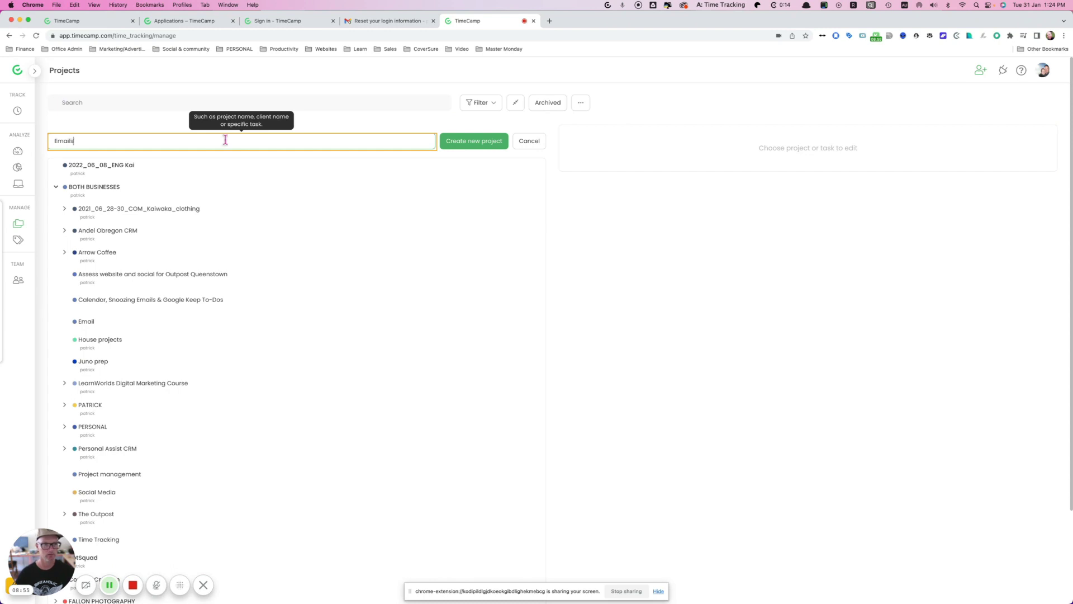
click(479, 141)
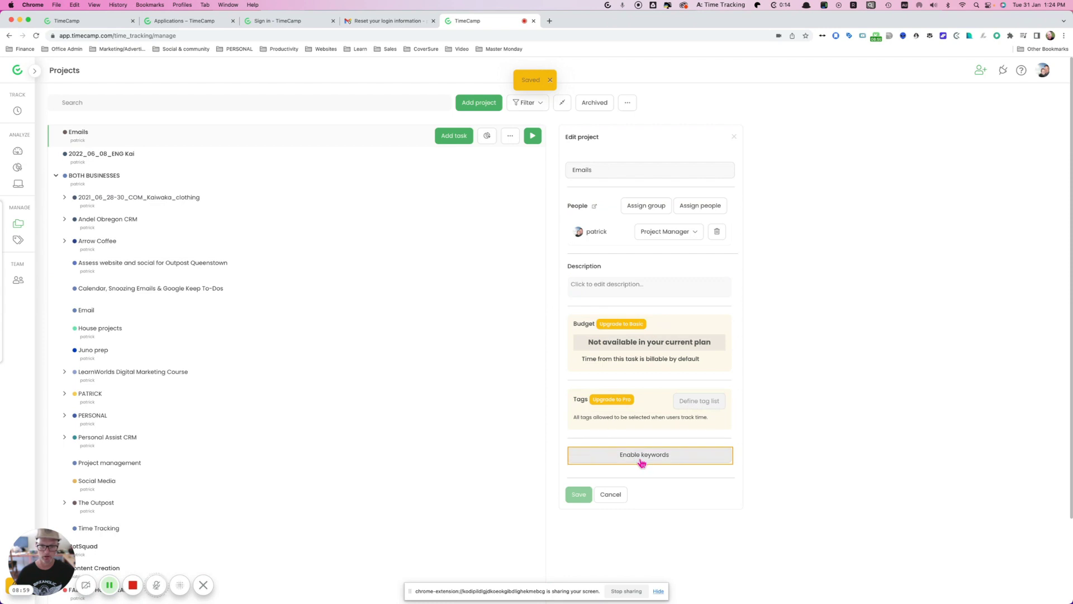
Step: Enable keywords for Emails and save the rules 'Newton, Newtonmail'
click(641, 461)
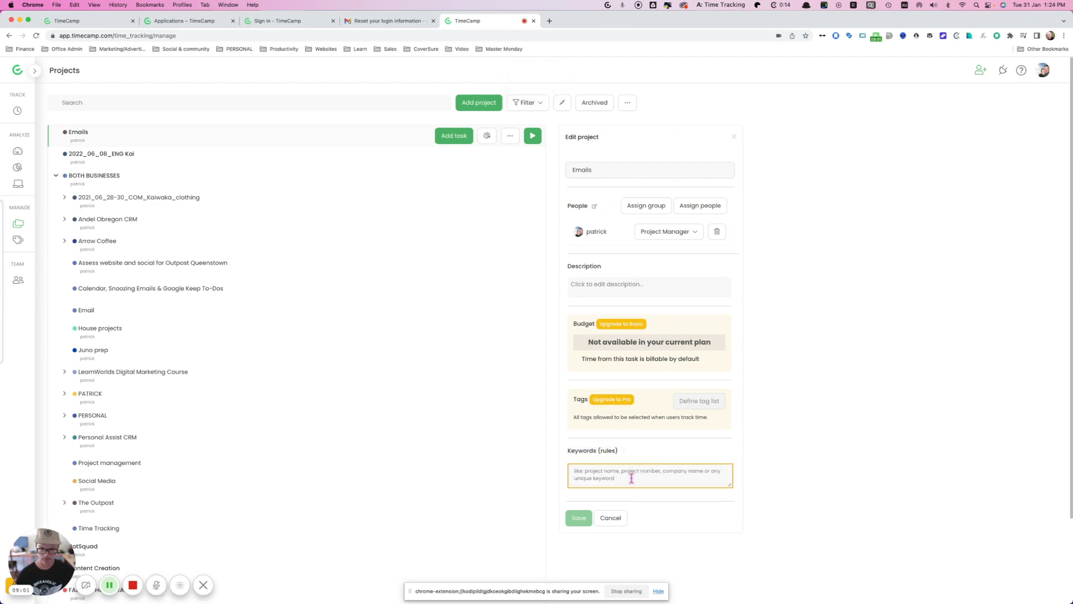
text(Newton)
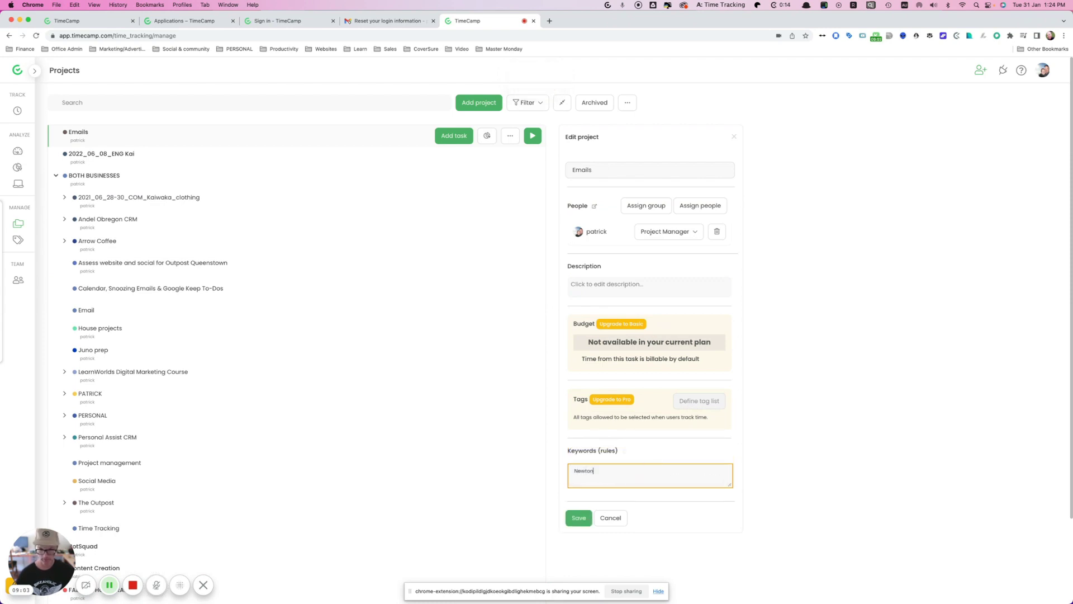
click(582, 518)
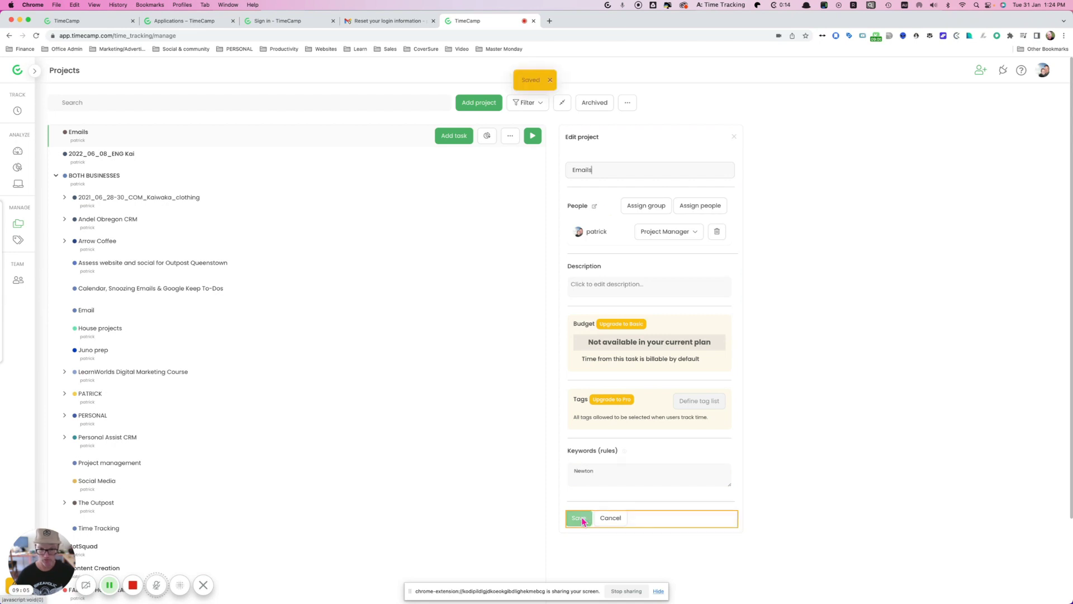
click(613, 472)
text(,)
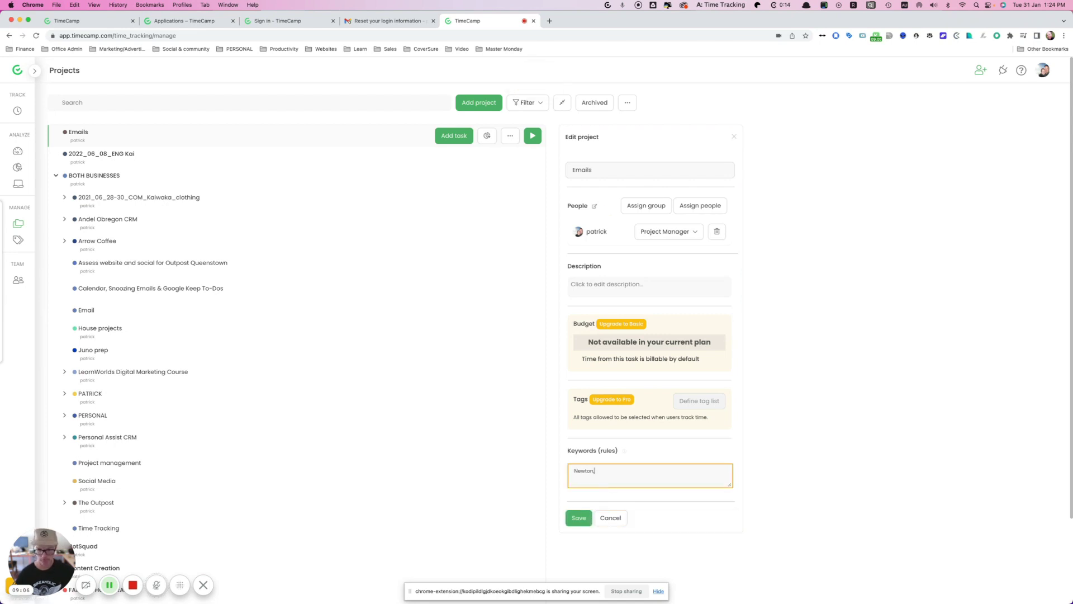
text( Newtonmail)
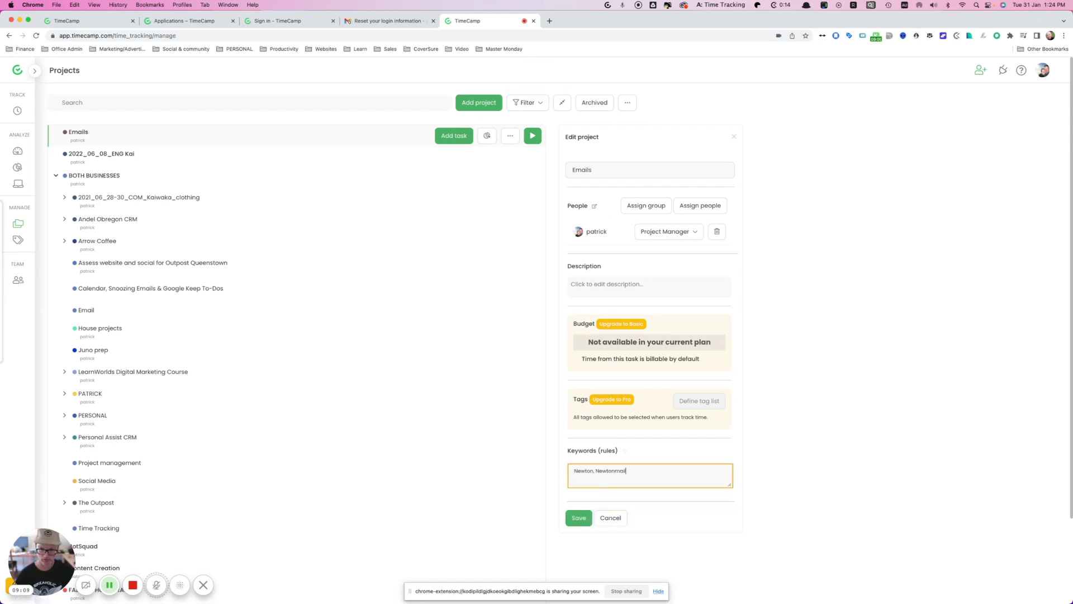
click(581, 518)
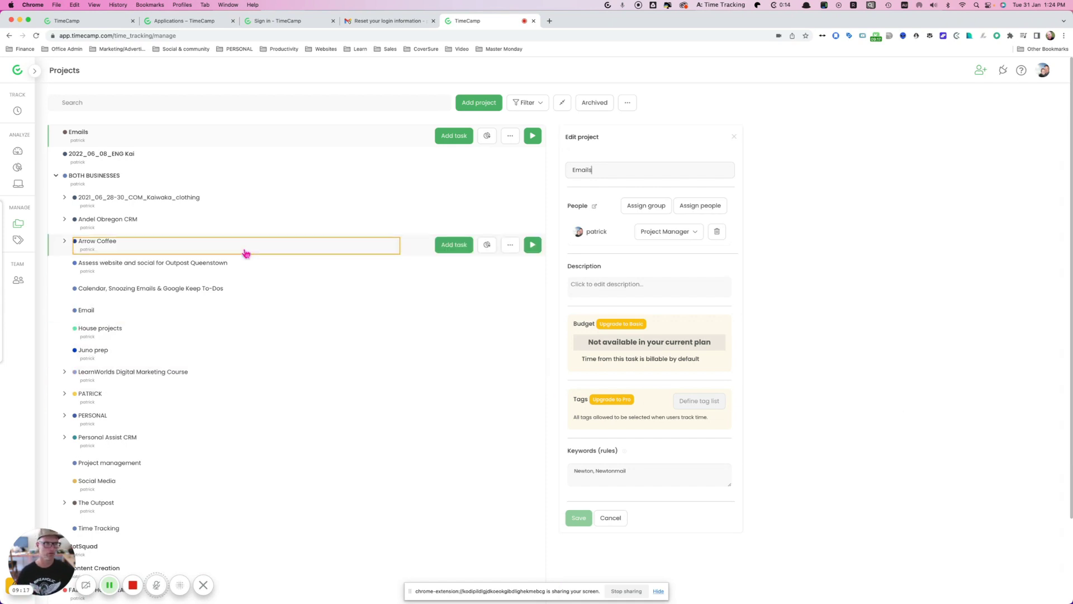
Step: Confirm the timesheet shows a Time Tracking entry under BOTH BUSINESSES, then go back to Projects
click(17, 112)
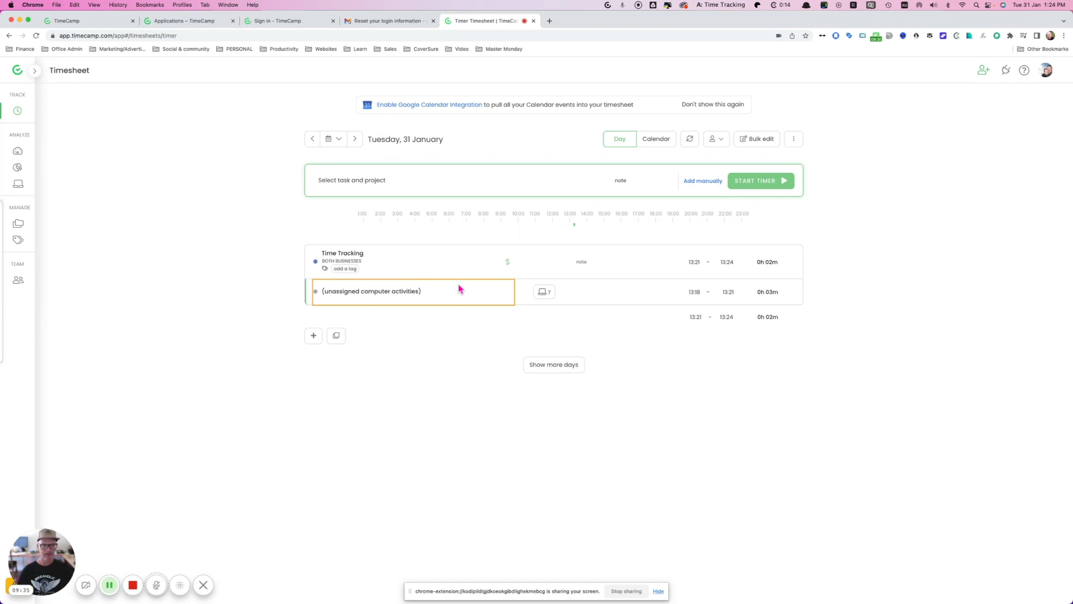
click(28, 226)
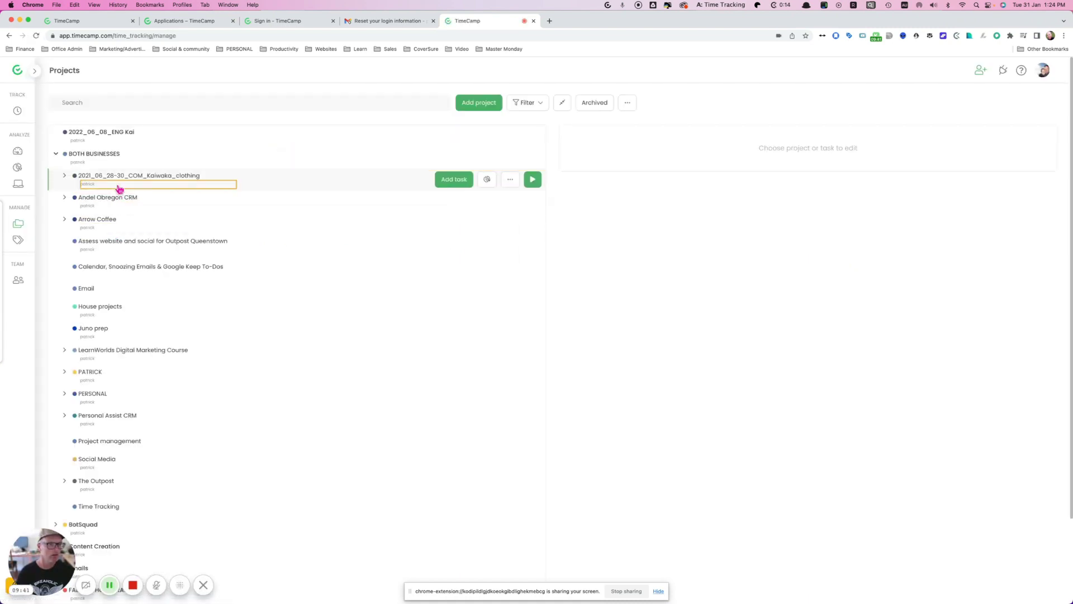
Step: Collapse BOTH BUSINESSES and confirm the automatic time tracking project keeps its 'timecamp' keyword
click(56, 154)
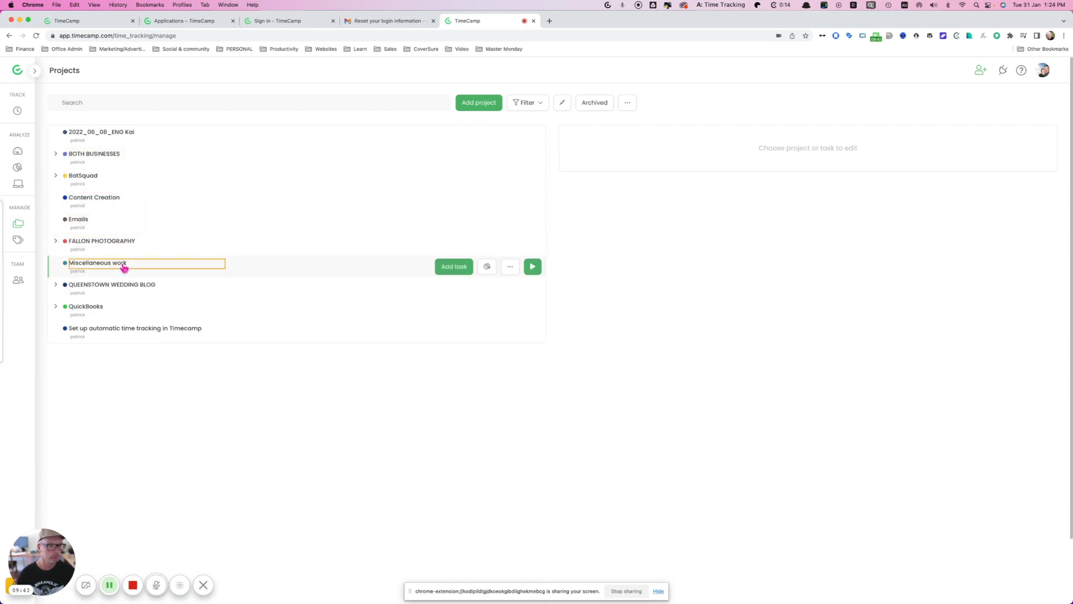
click(132, 330)
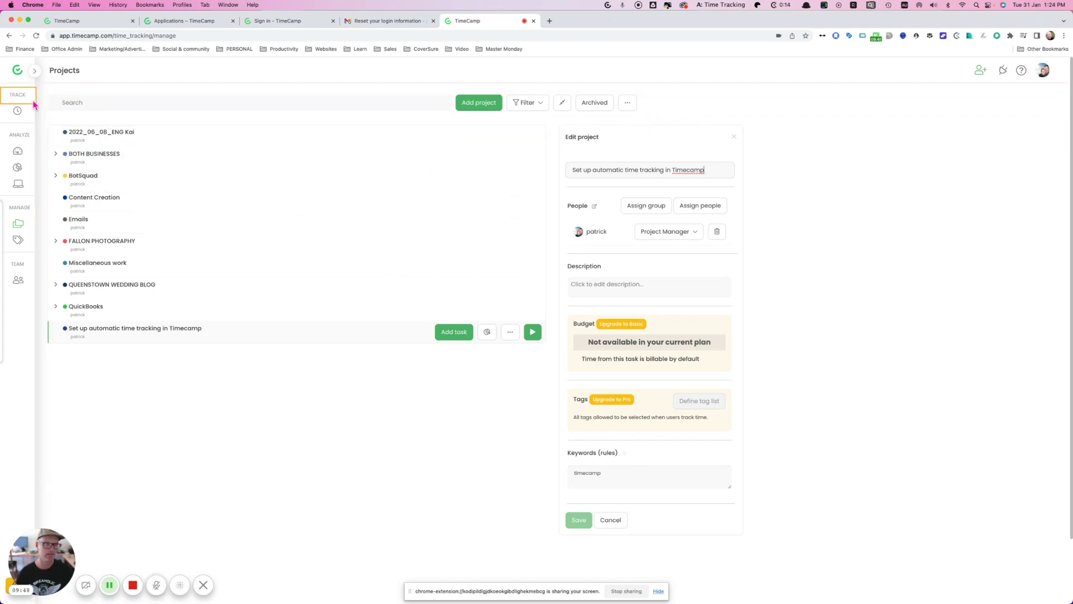
click(18, 111)
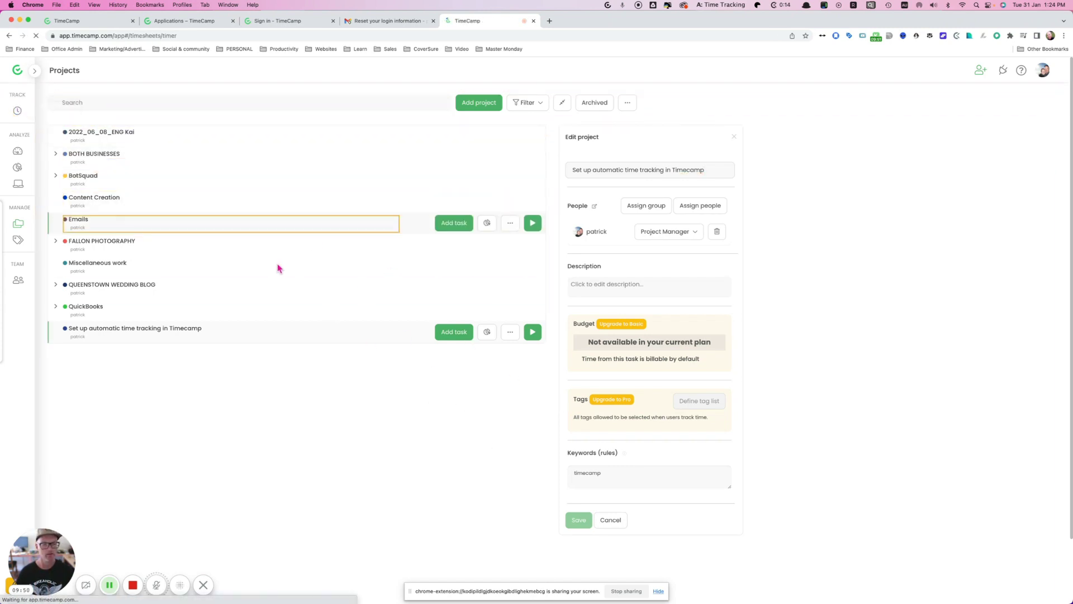